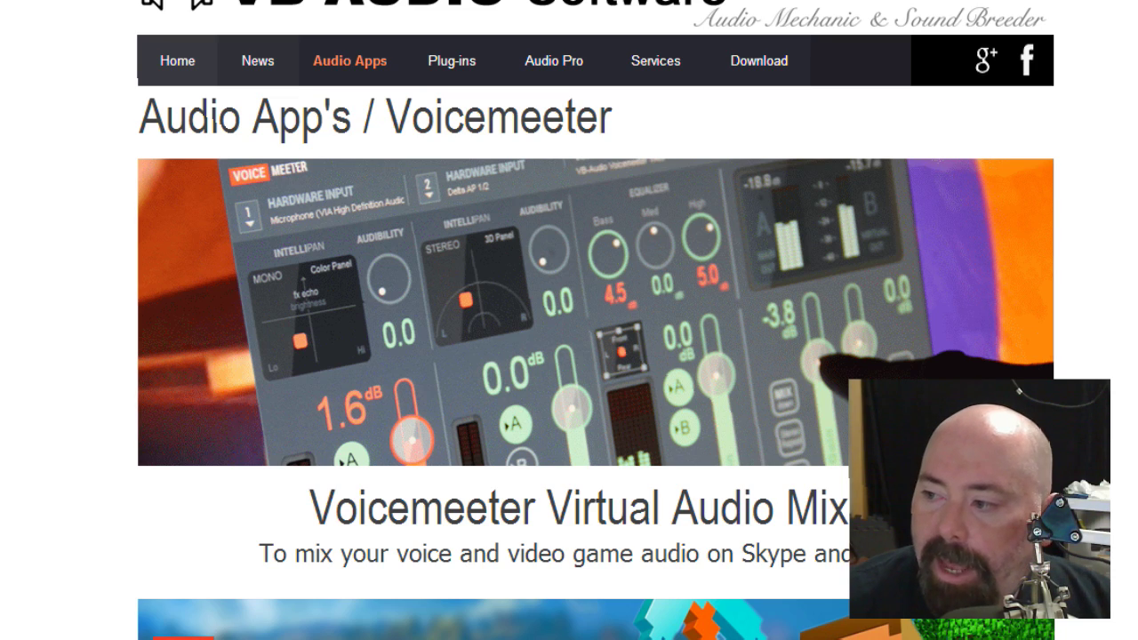
Step: Examine the Voicemeeter product page's diagram showing how inputs route through the mixer to outputs A and B
{"action": "scroll", "coordinate": [596, 382], "scroll_direction": "down", "scroll_amount": 15}
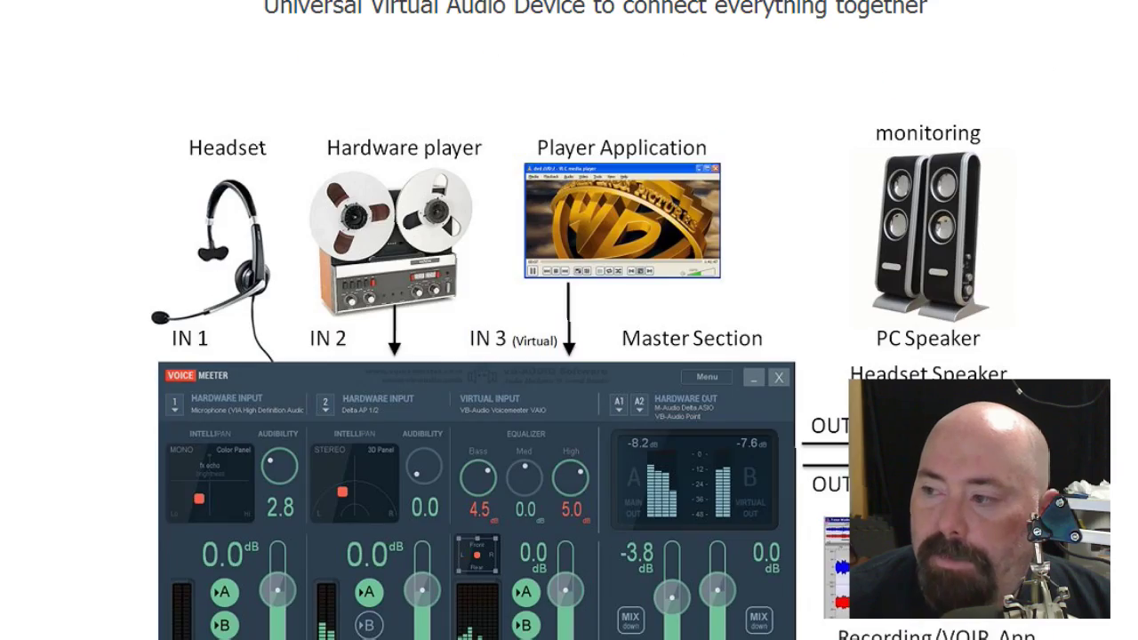
{"action": "scroll", "coordinate": [477, 356], "scroll_direction": "down", "scroll_amount": 3}
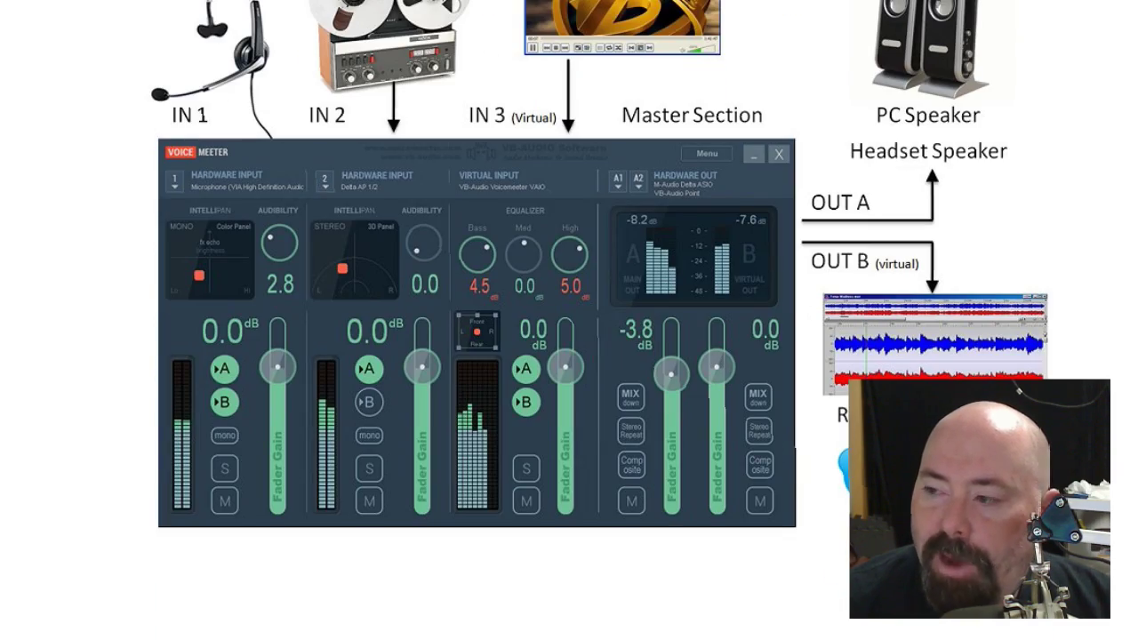
{"action": "scroll", "coordinate": [569, 320], "scroll_direction": "down", "scroll_amount": 5}
{"action": "scroll", "coordinate": [477, 320], "scroll_direction": "up", "scroll_amount": 6}
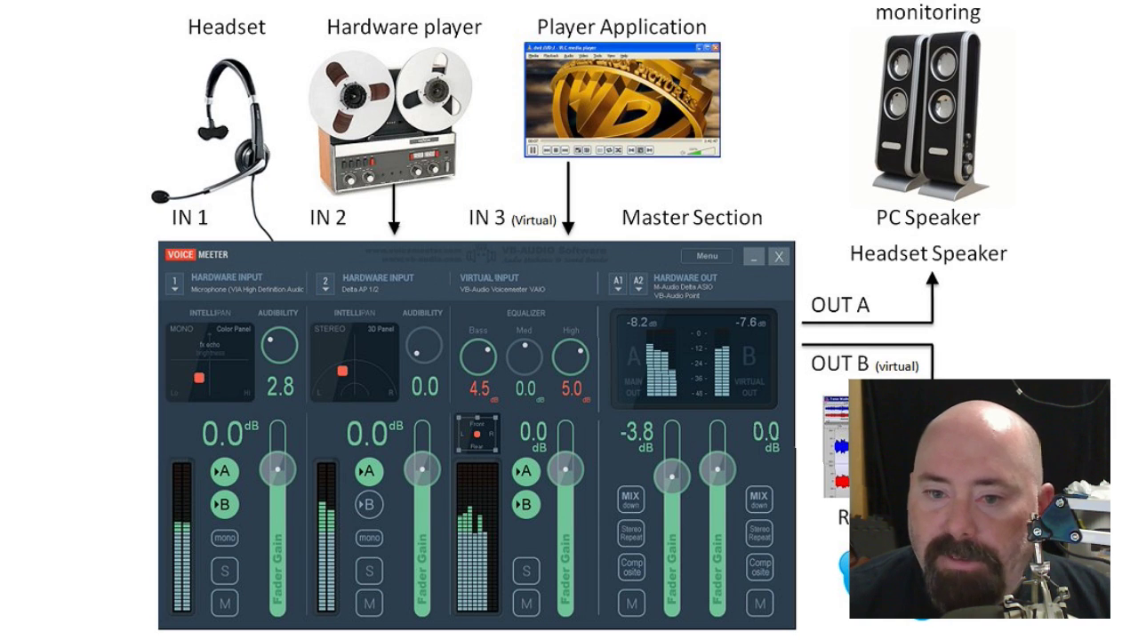
{"action": "scroll", "coordinate": [476, 320], "scroll_direction": "down", "scroll_amount": 1}
{"action": "scroll", "coordinate": [476, 319], "scroll_direction": "up", "scroll_amount": 1}
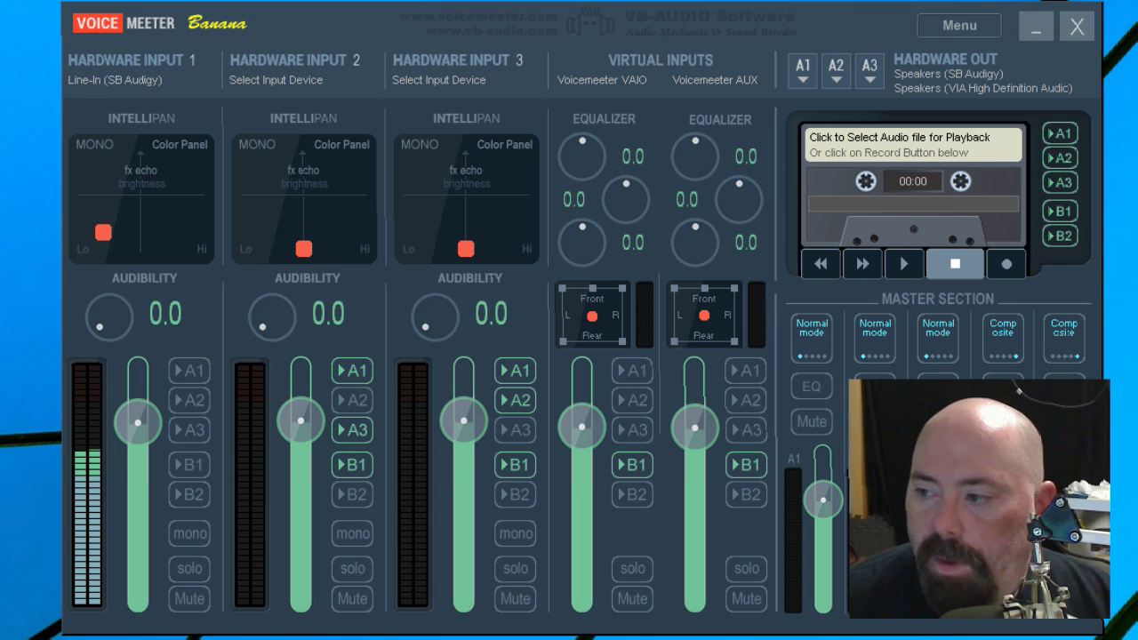
Step: Turn off every active A and B bus assignment on hardware inputs 2 and 3 and both virtual inputs
{"action": "left_click", "coordinate": [351, 371]}
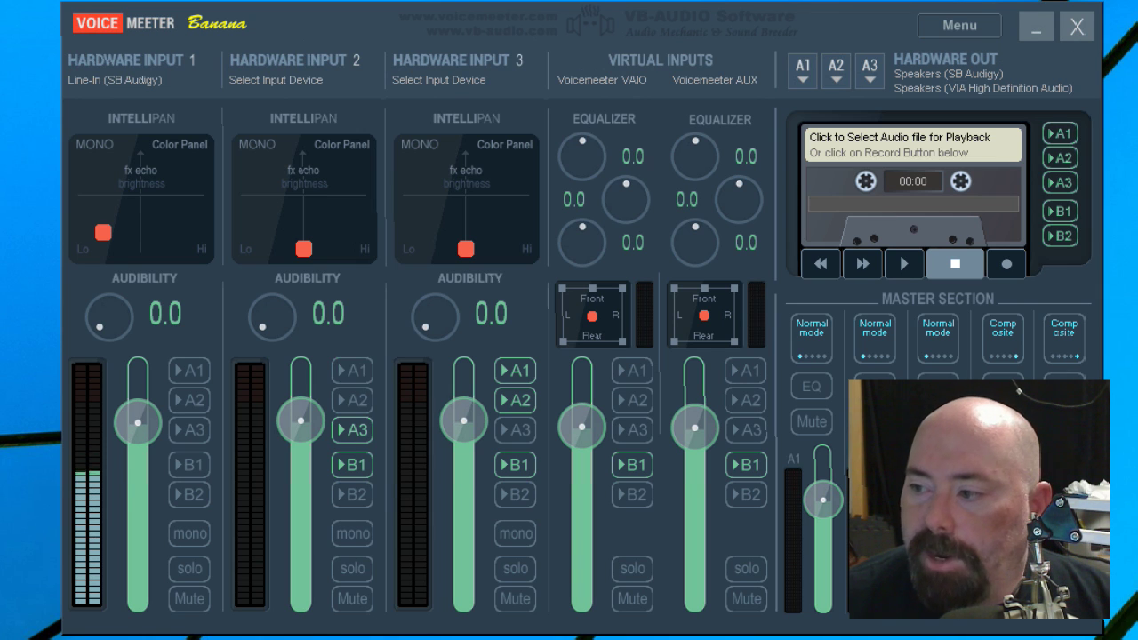
{"action": "left_click", "coordinate": [515, 371]}
{"action": "left_click", "coordinate": [515, 399]}
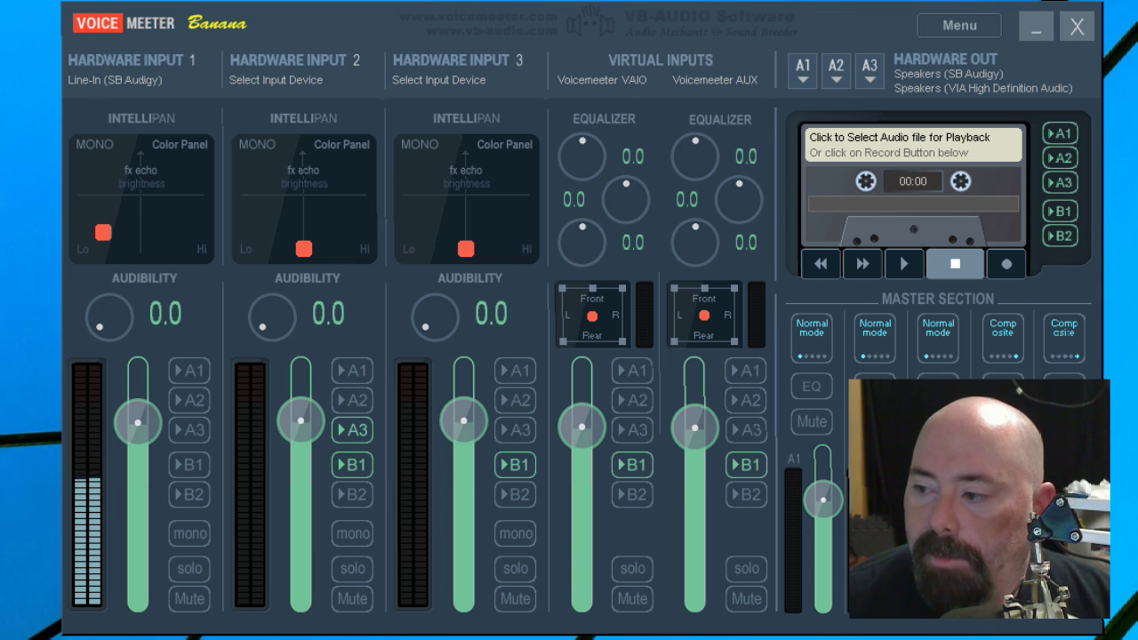
{"action": "left_click", "coordinate": [352, 429]}
{"action": "left_click", "coordinate": [352, 464]}
{"action": "left_click", "coordinate": [515, 465]}
{"action": "left_click", "coordinate": [516, 494]}
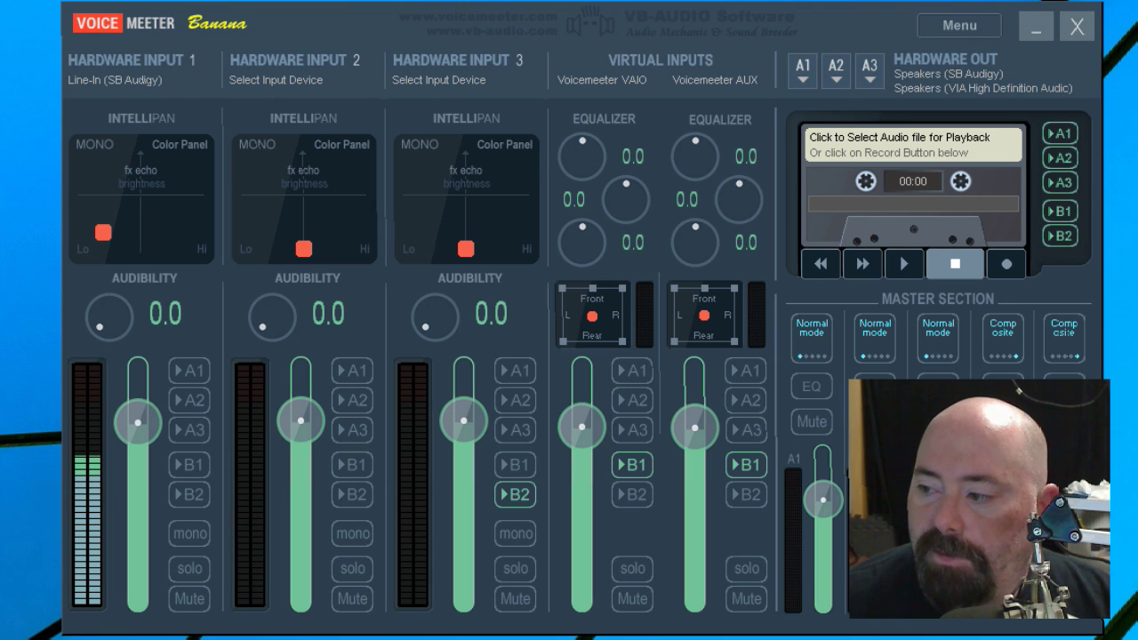
{"action": "left_click", "coordinate": [631, 464]}
{"action": "left_click", "coordinate": [515, 494]}
{"action": "left_click", "coordinate": [745, 464]}
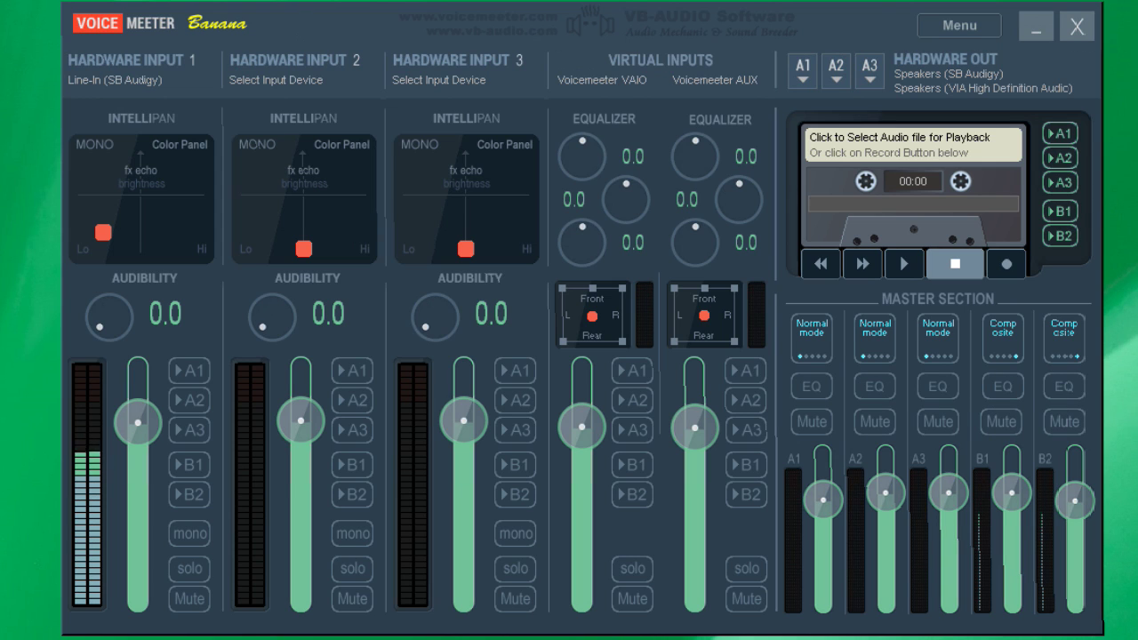
Step: Raise the A1 master fader slightly and readjust the gain fader of hardware input 1
{"action": "mouse_move", "coordinate": [823, 500]}
{"action": "left_mouse_down"}
{"action": "mouse_move", "coordinate": [823, 518]}
{"action": "mouse_move", "coordinate": [823, 493]}
{"action": "left_mouse_up"}
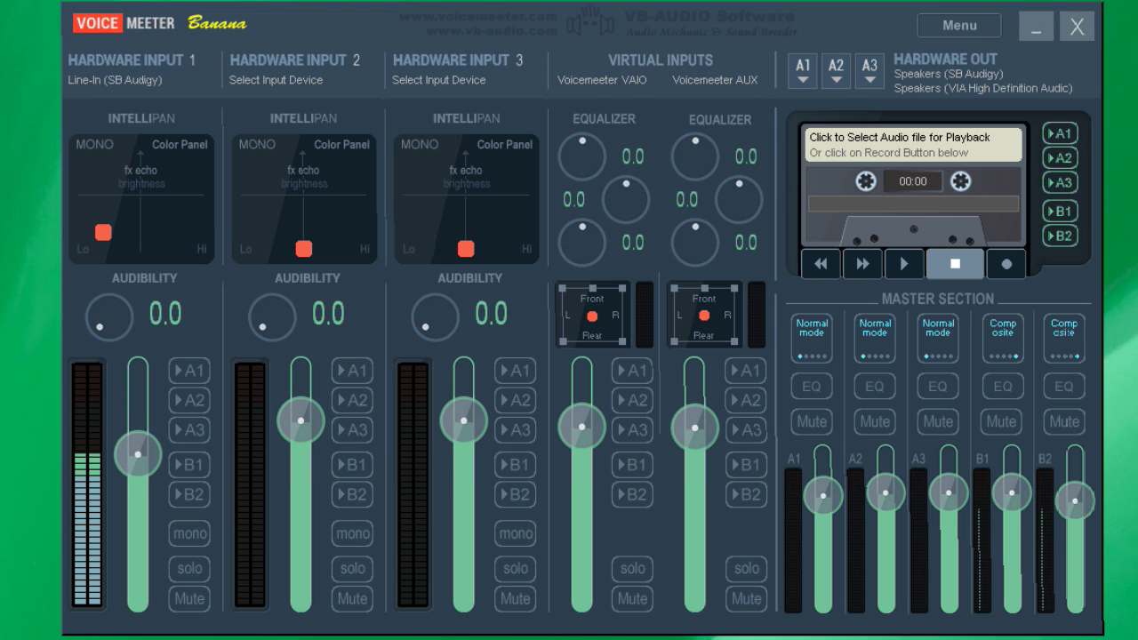
{"action": "scroll", "coordinate": [138, 417], "scroll_direction": "up", "scroll_amount": 2}
{"action": "scroll", "coordinate": [138, 416], "scroll_direction": "down", "scroll_amount": 3}
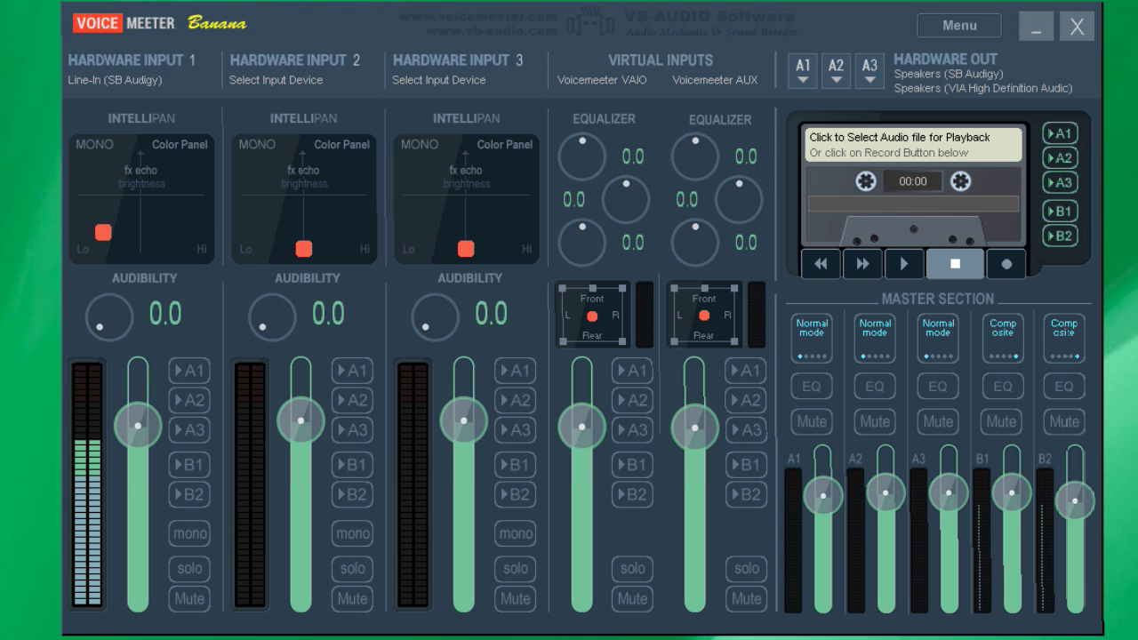
Step: Review the devices offered for hardware input 1, along with the recording and playback devices in the Windows Sound dialog
{"action": "left_click", "coordinate": [114, 79]}
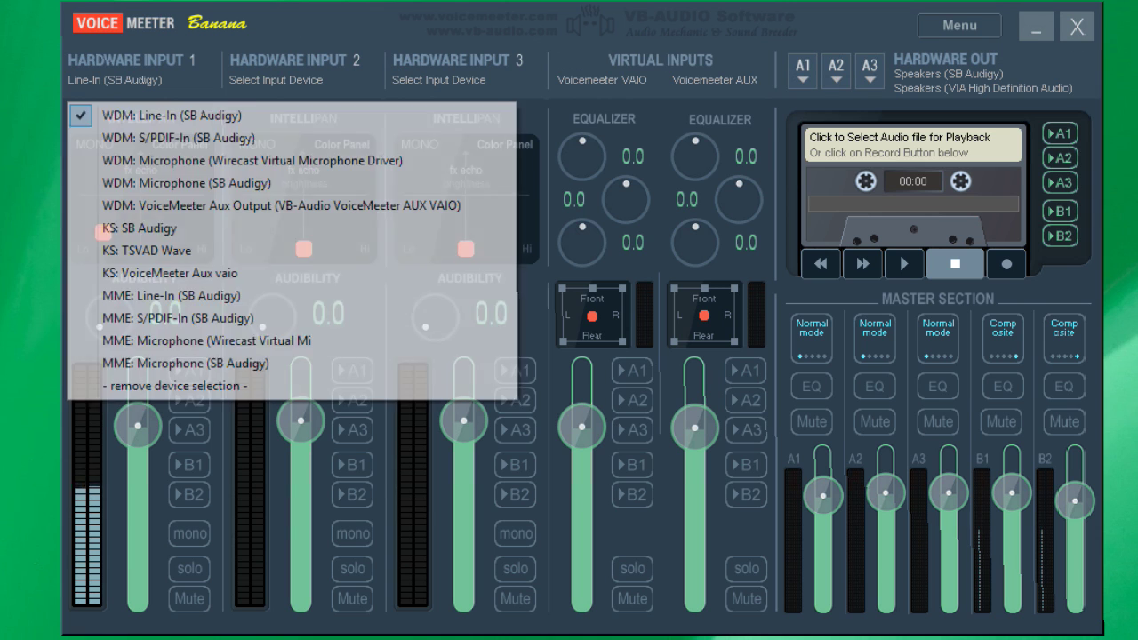
{"action": "key", "text": "Escape"}
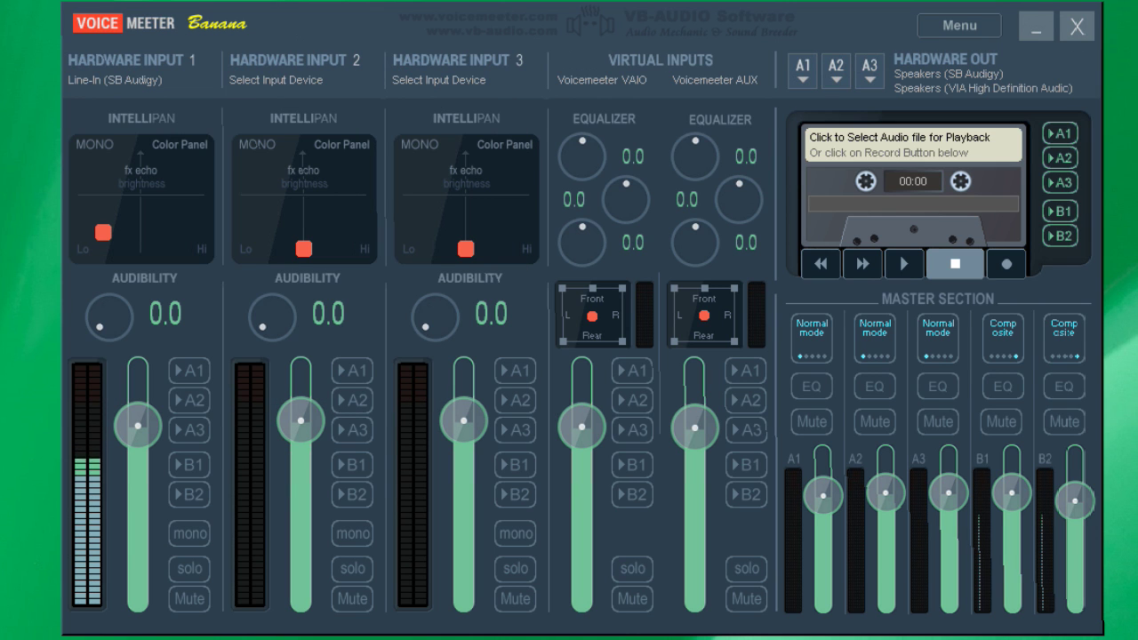
{"action": "left_click_drag", "start_coordinate": [254, 290], "coordinate": [519, 110]}
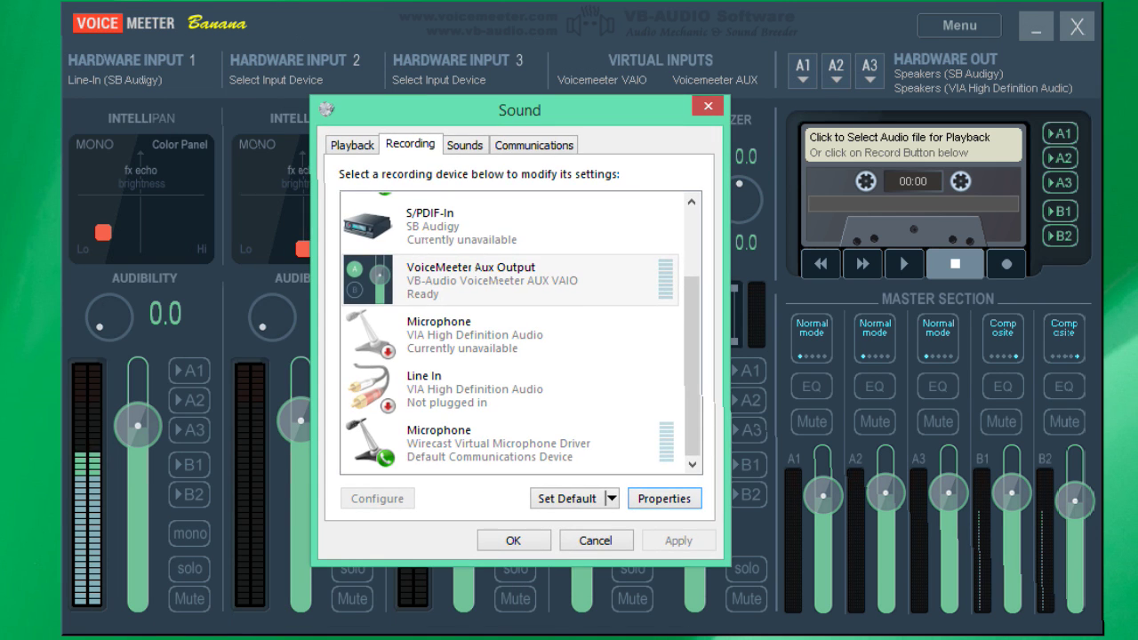
{"action": "left_click_drag", "start_coordinate": [693, 366], "coordinate": [692, 347]}
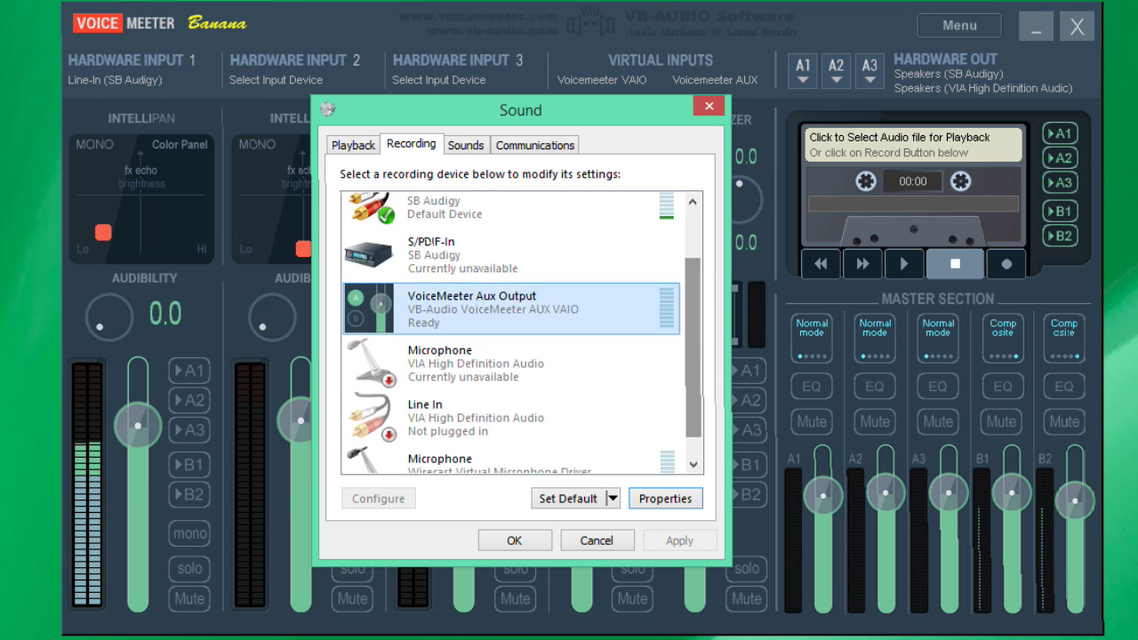
{"action": "left_click", "coordinate": [445, 208]}
{"action": "left_click", "coordinate": [444, 254]}
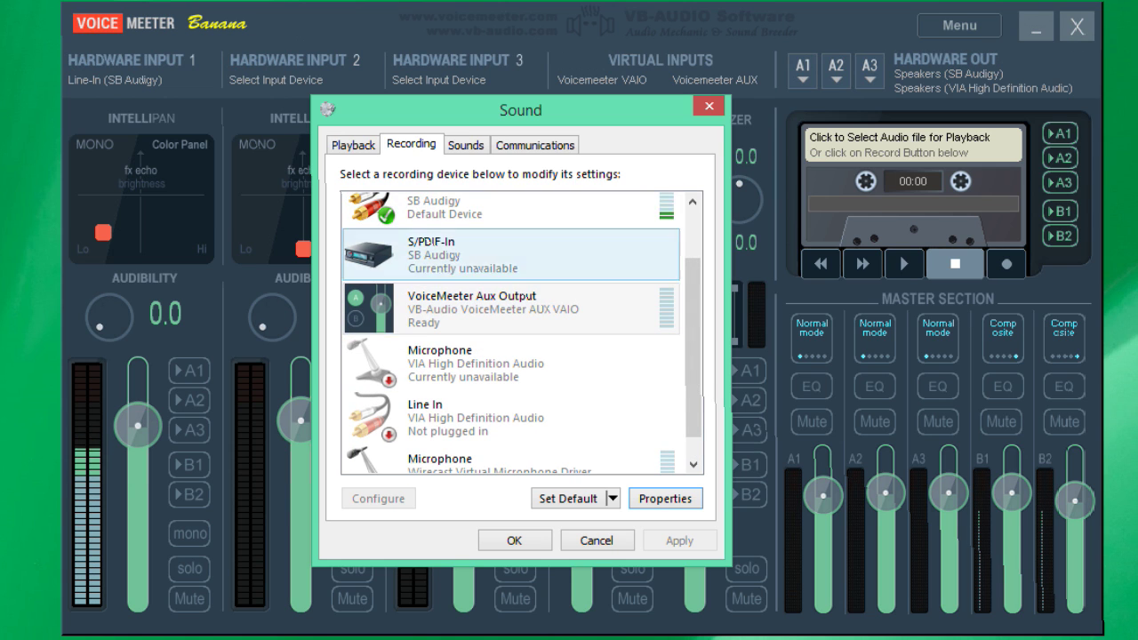
{"action": "left_click", "coordinate": [444, 302]}
{"action": "left_click", "coordinate": [354, 144]}
{"action": "left_click", "coordinate": [444, 329]}
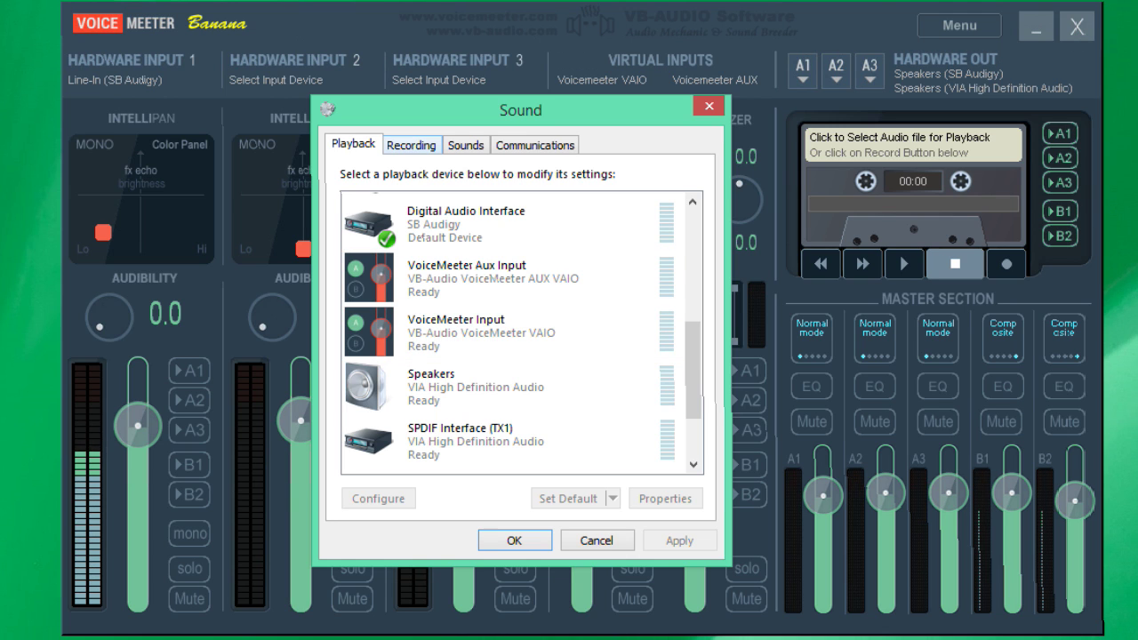
{"action": "left_click", "coordinate": [411, 145]}
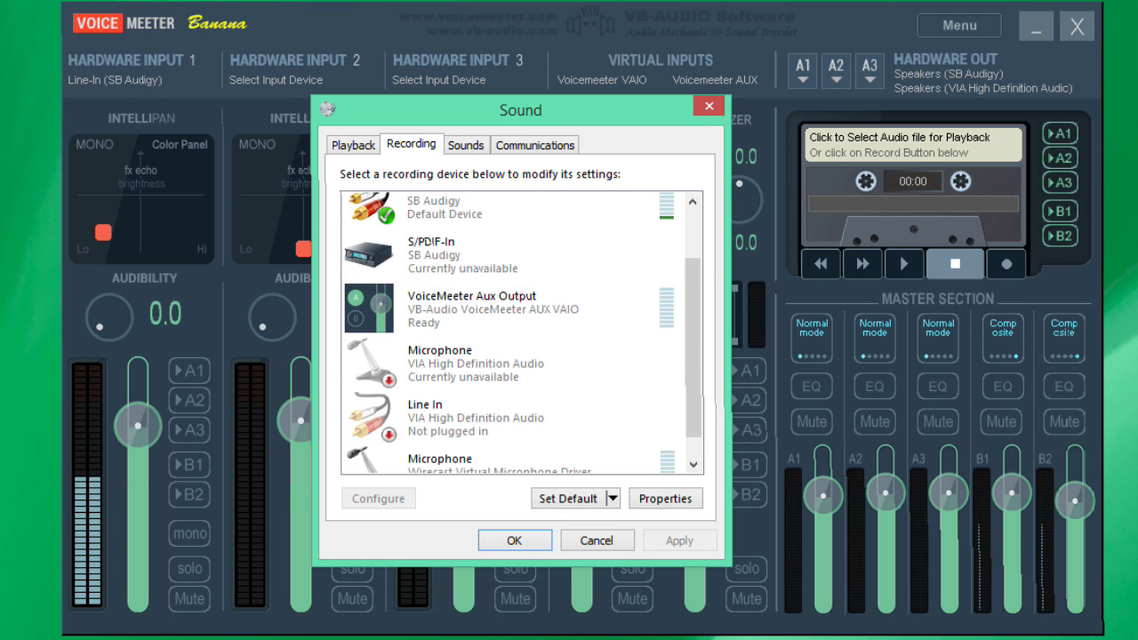
{"action": "left_click_drag", "start_coordinate": [519, 110], "coordinate": [492, 125]}
{"action": "key", "text": "Escape"}
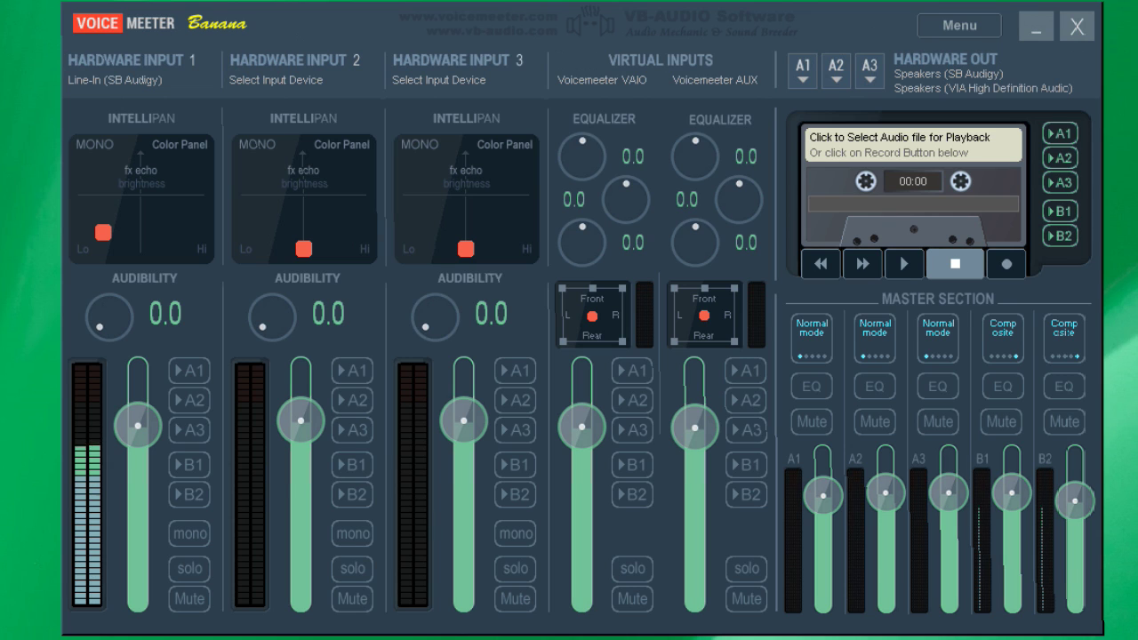
Step: Centre the Intellipan color marker on hardware input 1 and assign hardware inputs 1, 2 and 3 to bus A1
{"action": "left_click_drag", "start_coordinate": [103, 232], "coordinate": [141, 247]}
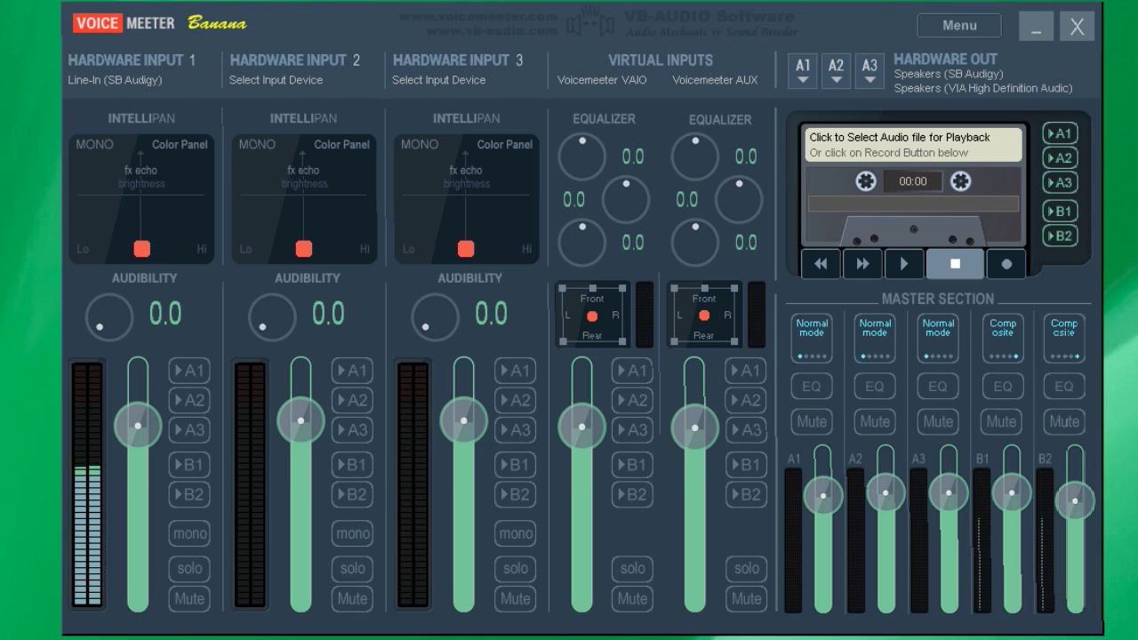
{"action": "mouse_move", "coordinate": [141, 248]}
{"action": "left_mouse_down"}
{"action": "mouse_move", "coordinate": [83, 248]}
{"action": "mouse_move", "coordinate": [200, 248]}
{"action": "mouse_move", "coordinate": [139, 249]}
{"action": "mouse_move", "coordinate": [148, 163]}
{"action": "mouse_move", "coordinate": [141, 249]}
{"action": "left_mouse_up"}
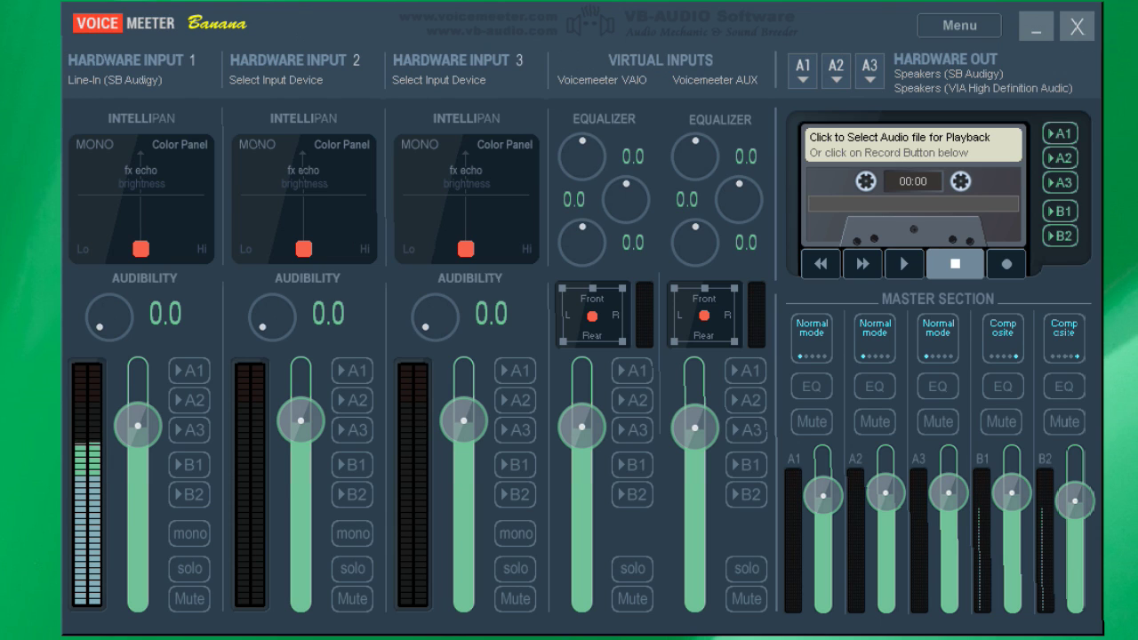
{"action": "left_click", "coordinate": [189, 371]}
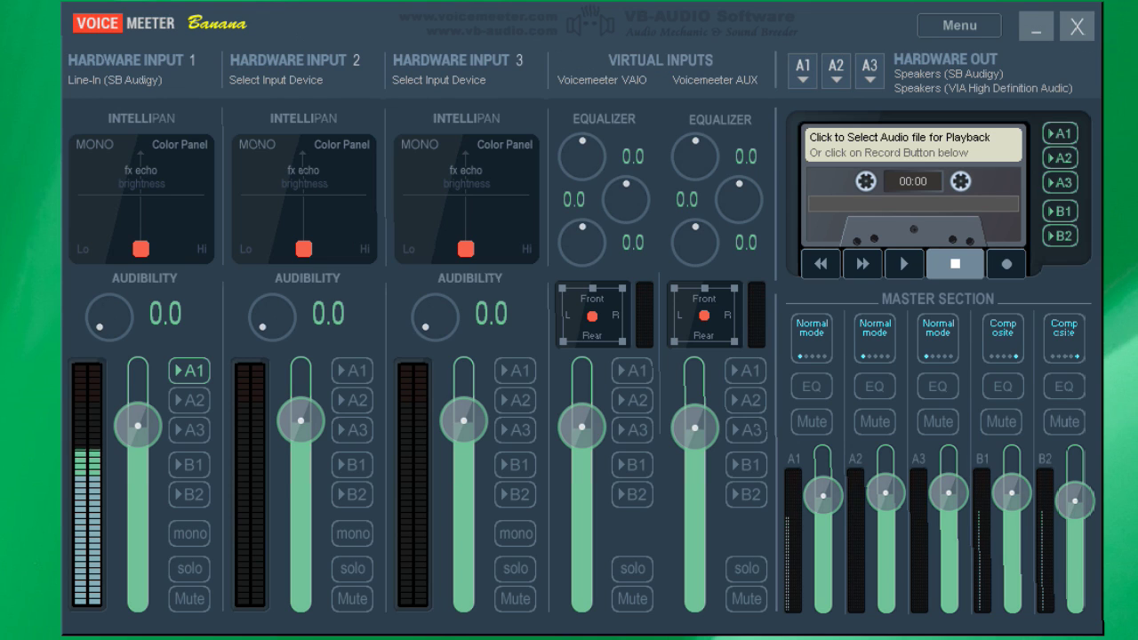
{"action": "left_click", "coordinate": [352, 370]}
{"action": "left_click", "coordinate": [515, 371]}
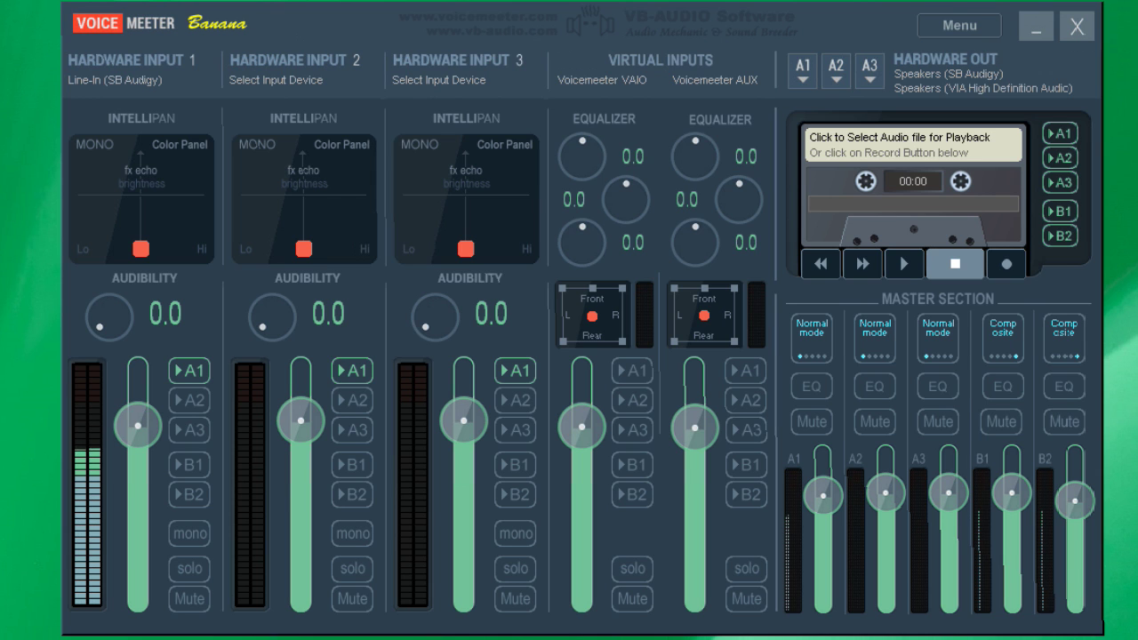
Step: Inspect the device lists for hardware outputs A1, A2 and A3 without changing any selection
{"action": "left_click", "coordinate": [802, 70]}
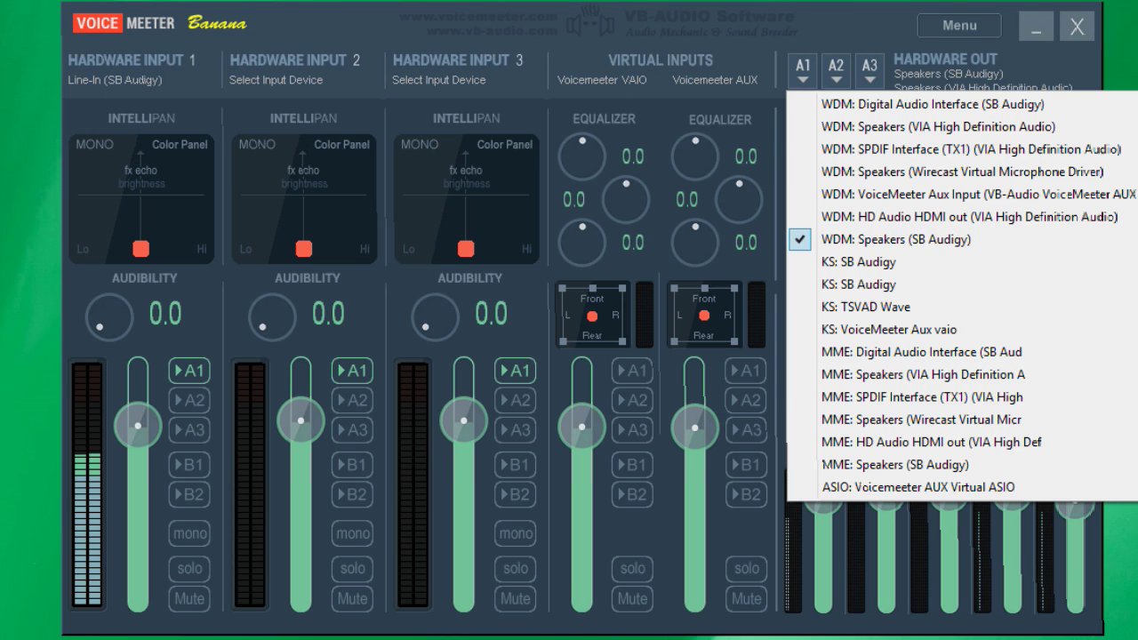
{"action": "left_click", "coordinate": [835, 71]}
{"action": "left_click", "coordinate": [835, 71]}
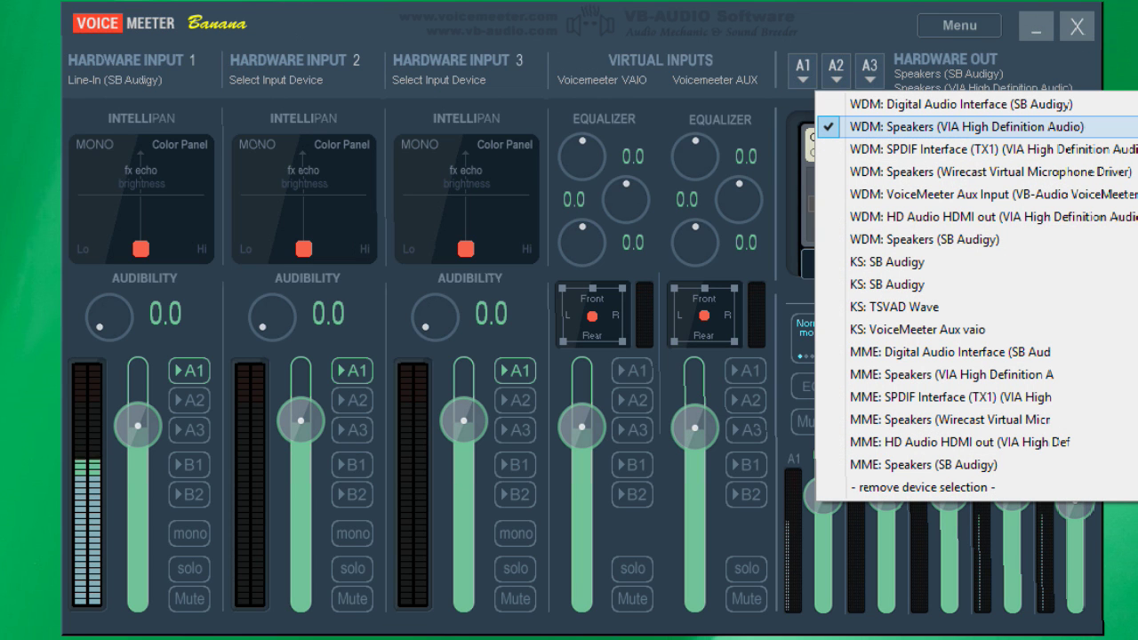
{"action": "key", "text": "Escape"}
{"action": "left_click", "coordinate": [869, 71]}
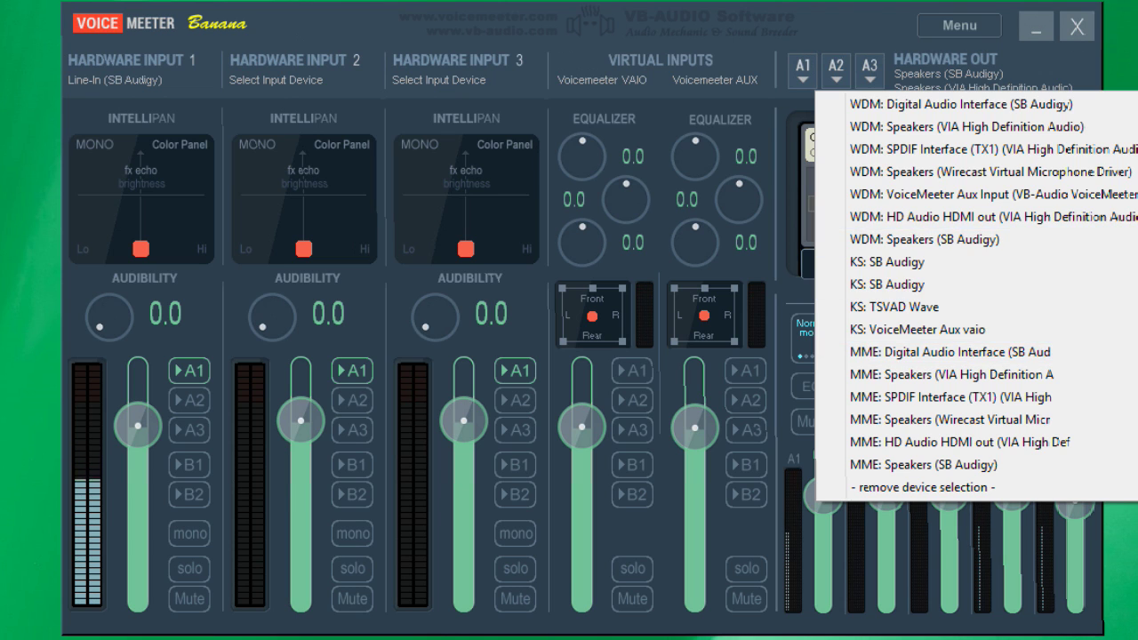
{"action": "key", "text": "Escape"}
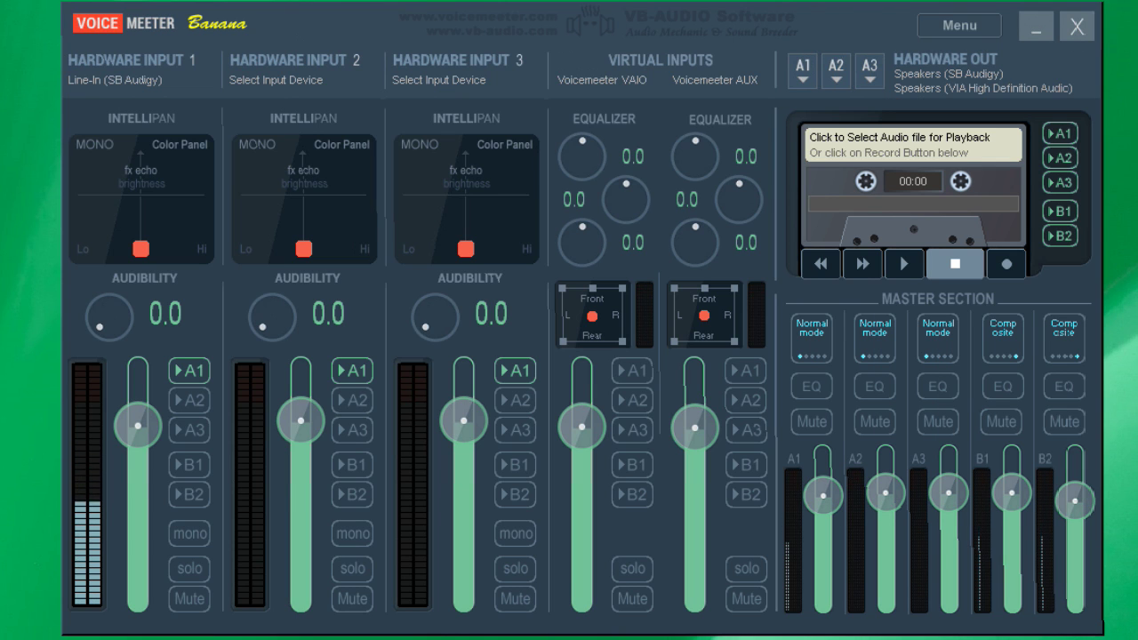
Step: In the system settings, try a monitoring synchro delay of 50 ms for OUT A1, restore it to 0 ms and close the settings
{"action": "left_click", "coordinate": [959, 25]}
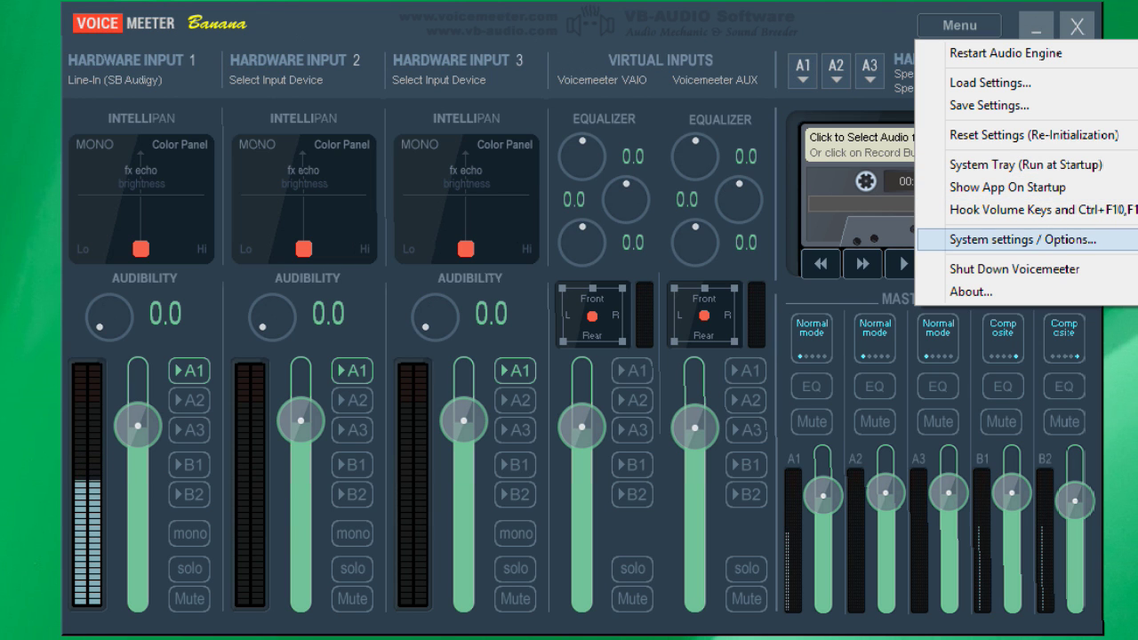
{"action": "left_click", "coordinate": [1022, 239]}
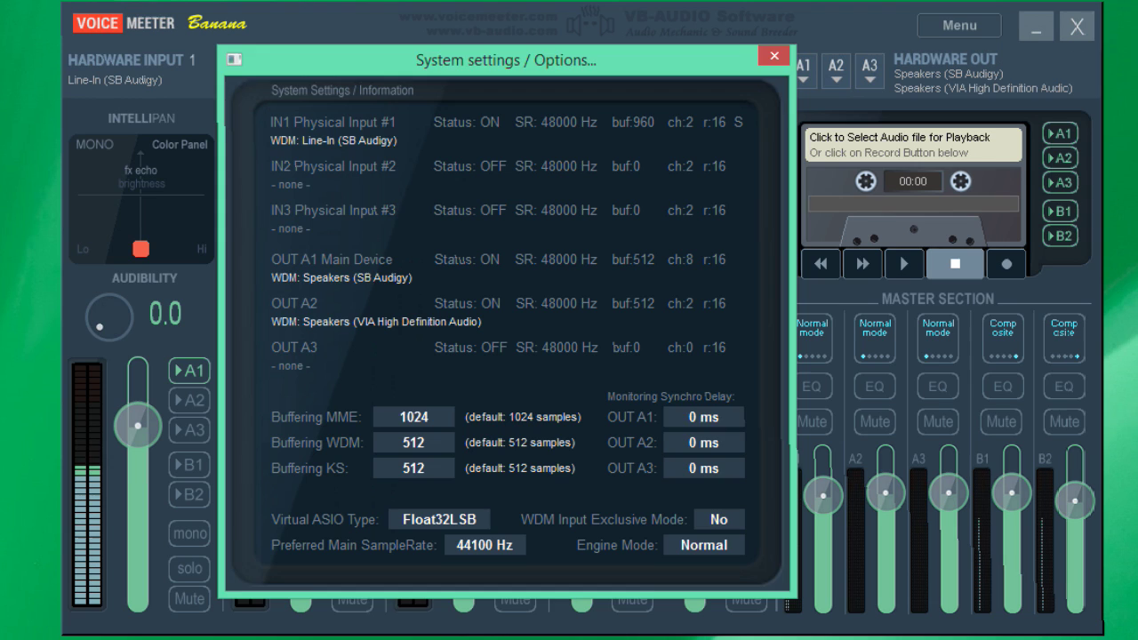
{"action": "left_click", "coordinate": [703, 417]}
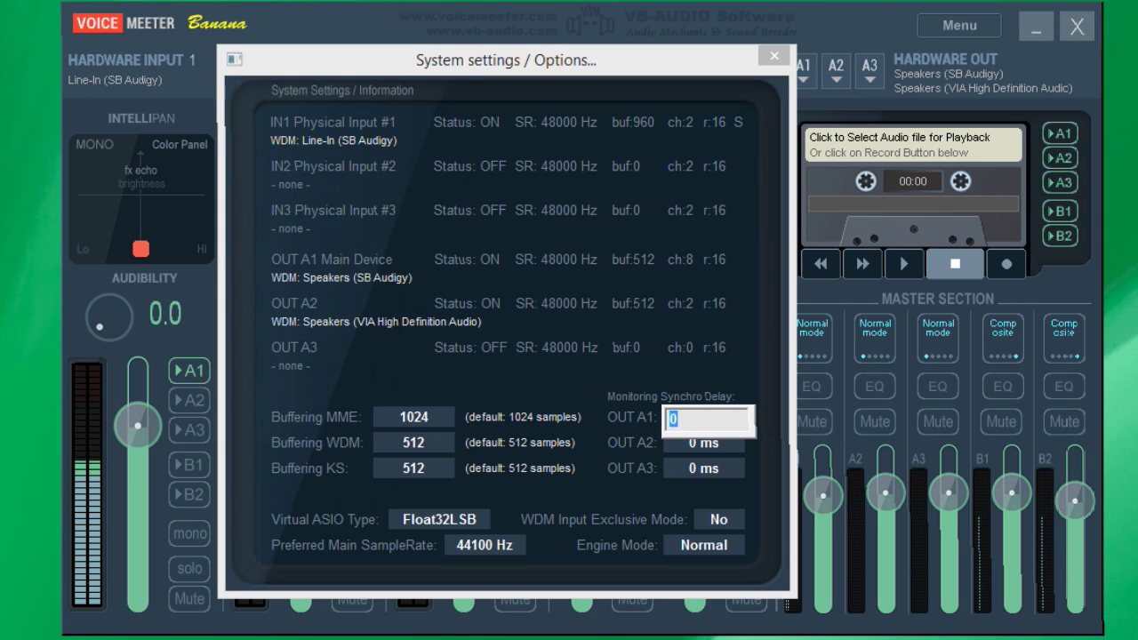
{"action": "type", "text": "50"}
{"action": "key", "text": "Return"}
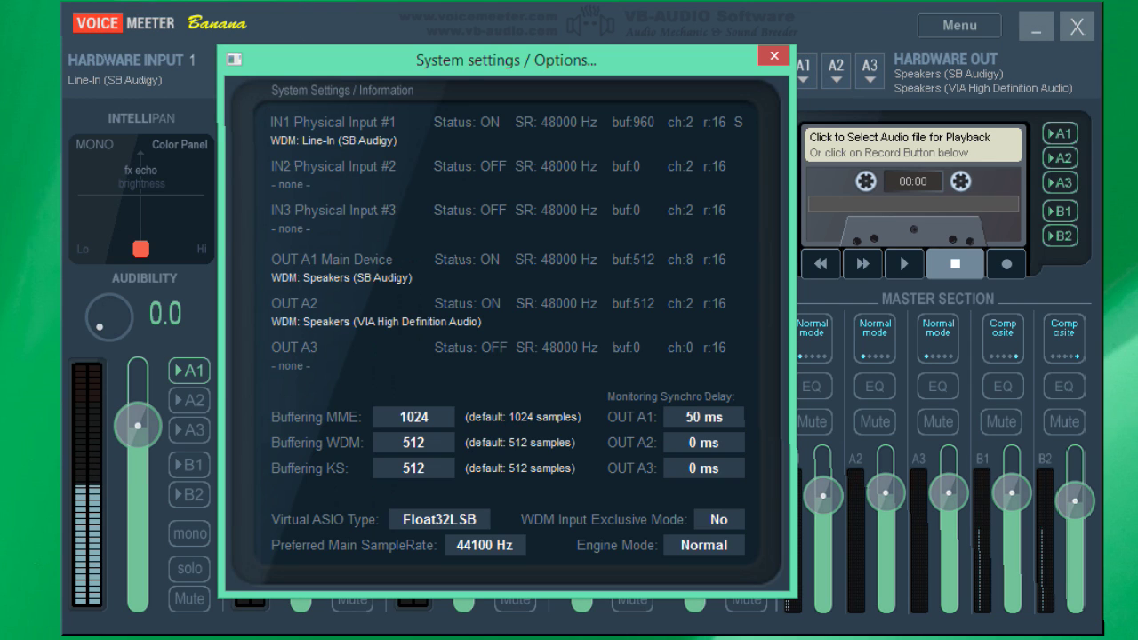
{"action": "left_click", "coordinate": [703, 416]}
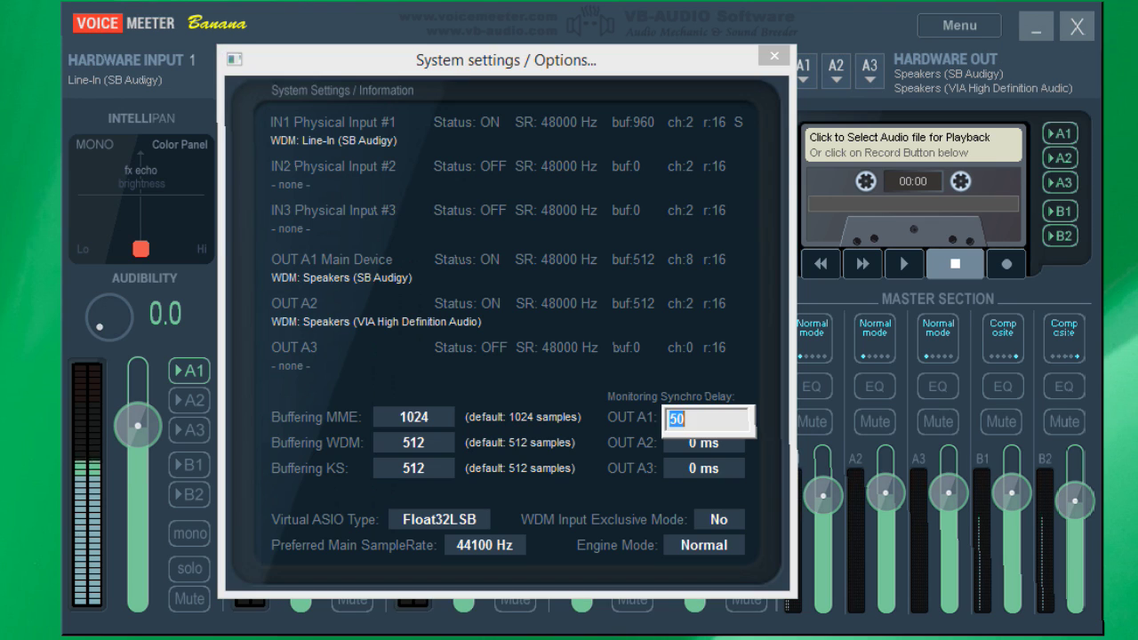
{"action": "type", "text": "0"}
{"action": "key", "text": "Return"}
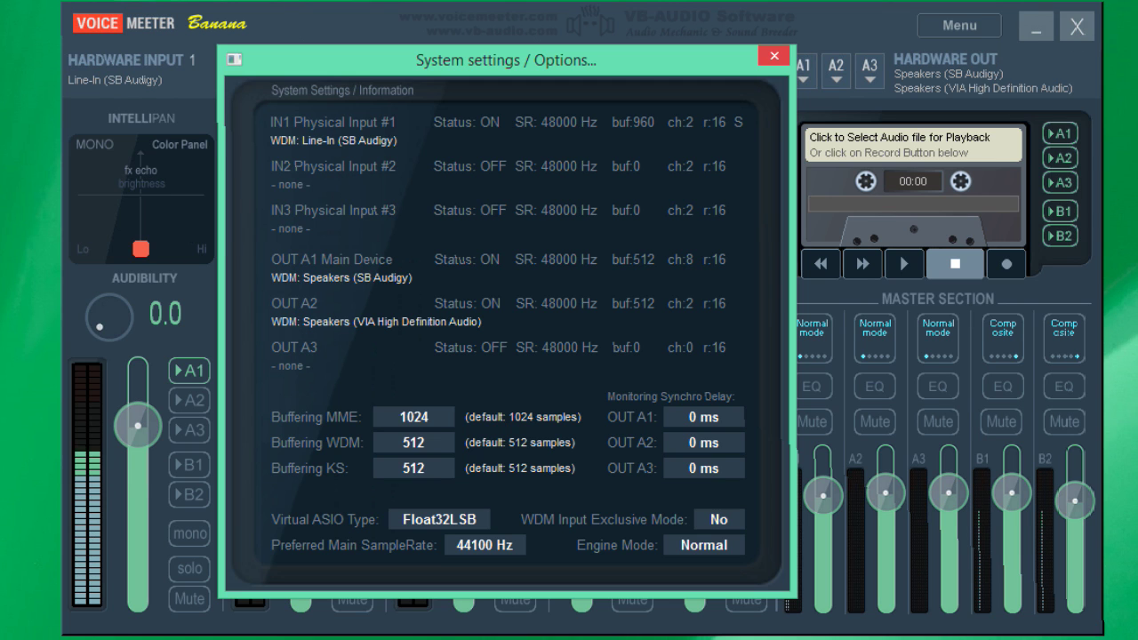
{"action": "key", "text": "Escape"}
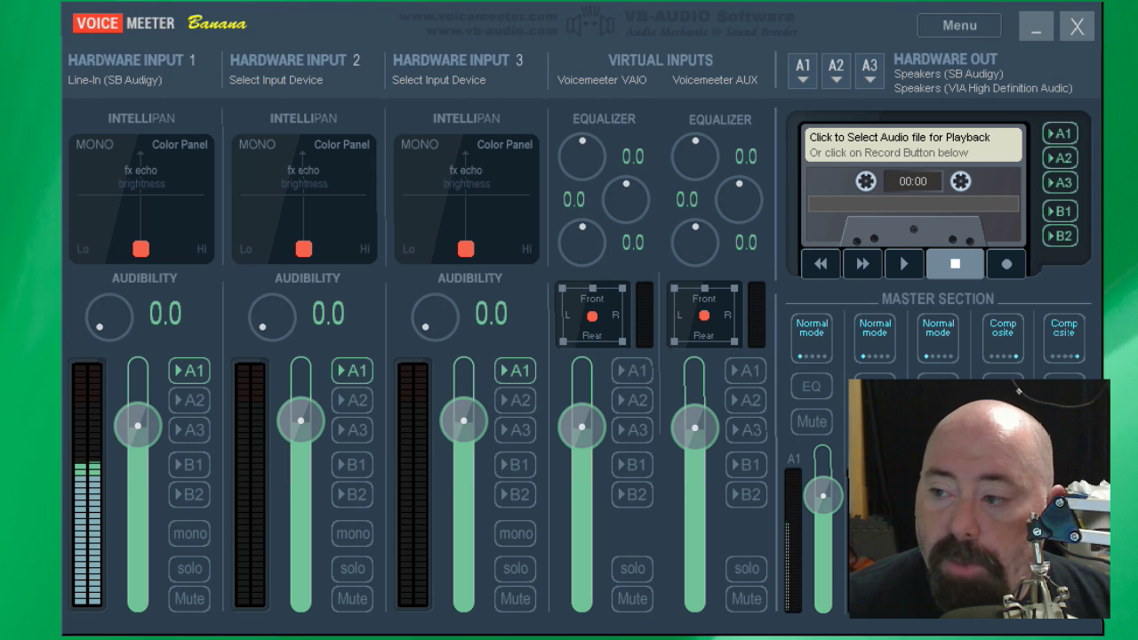
Step: Move hardware input 1's Intellipan color marker fully toward Lo and bring it back to about the centre
{"action": "left_click_drag", "start_coordinate": [141, 249], "coordinate": [87, 249]}
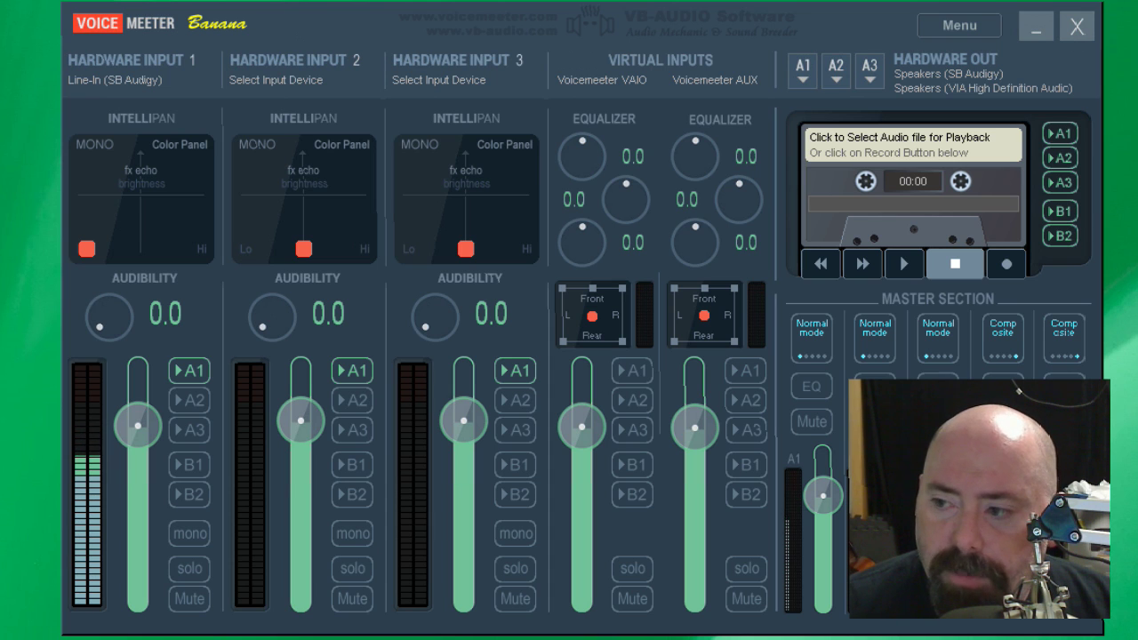
{"action": "left_click_drag", "start_coordinate": [86, 249], "coordinate": [144, 249]}
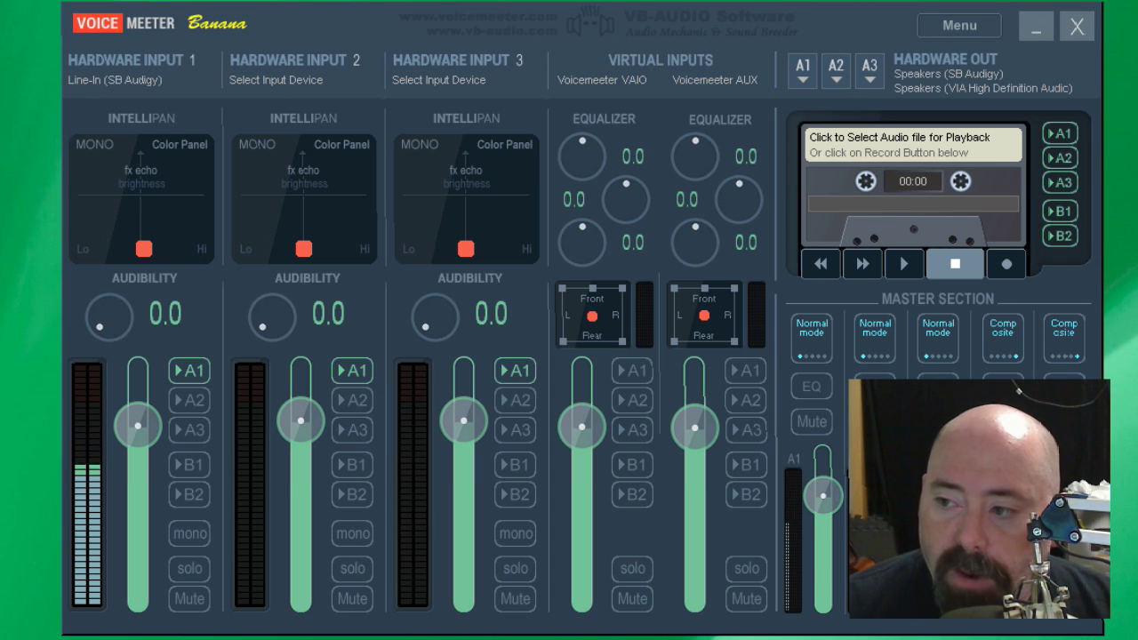
Step: Try an Audibility value of 8.3 on hardware input 1 and restore it to 0.0
{"action": "left_click_drag", "start_coordinate": [110, 317], "coordinate": [110, 243]}
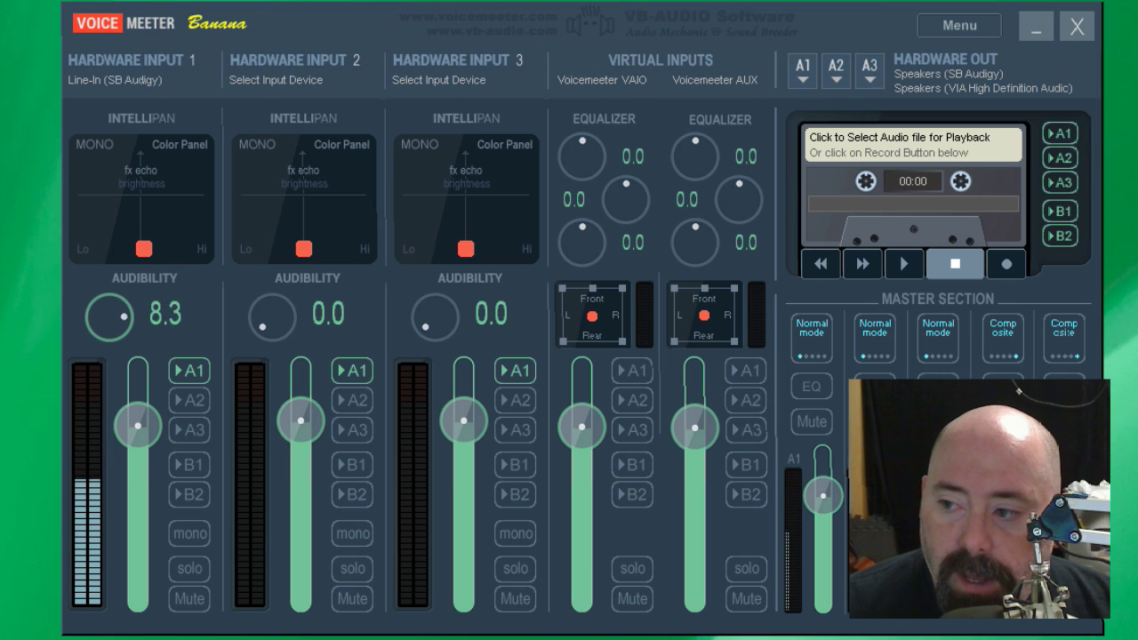
{"action": "left_click_drag", "start_coordinate": [109, 294], "coordinate": [109, 316]}
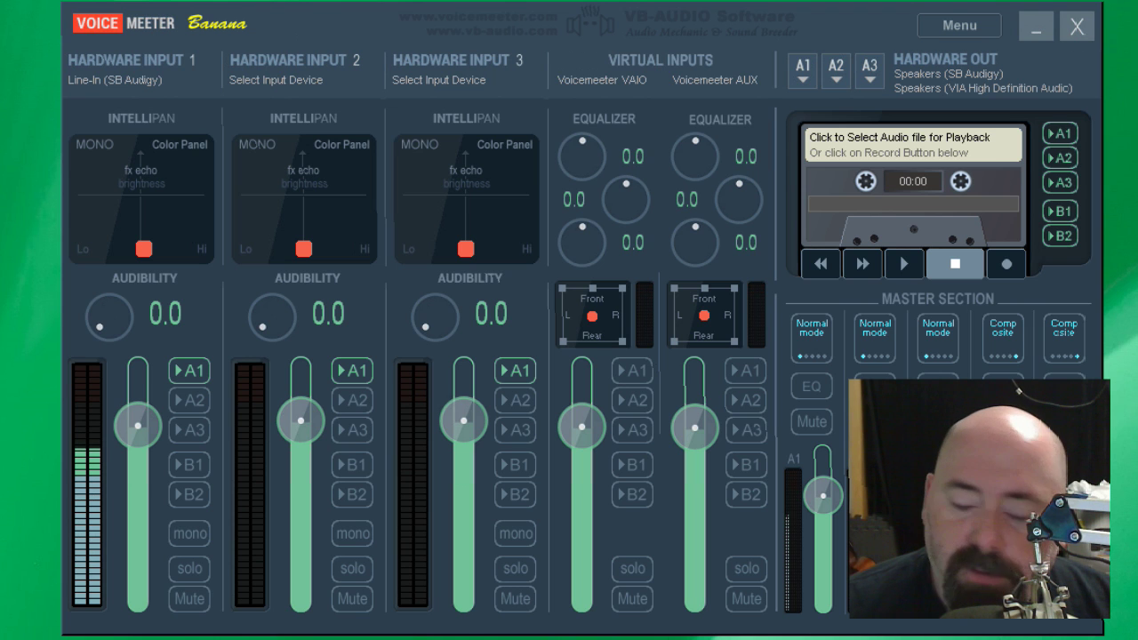
Step: Inspect the list of devices available for hardware input 2 without selecting one
{"action": "left_click", "coordinate": [275, 79]}
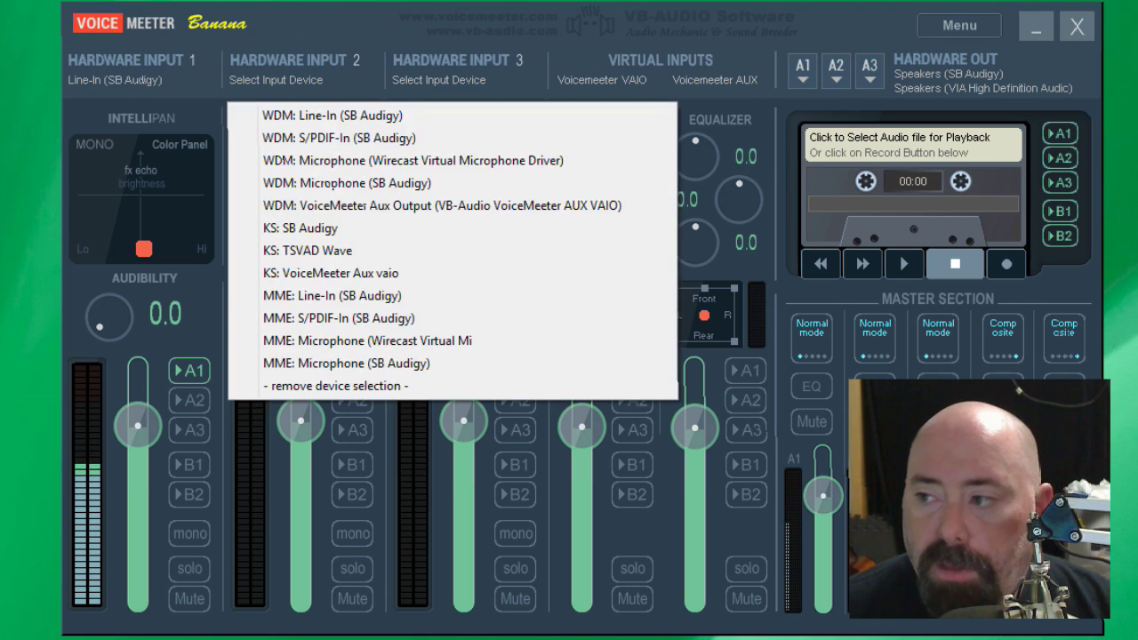
{"action": "key", "text": "Escape"}
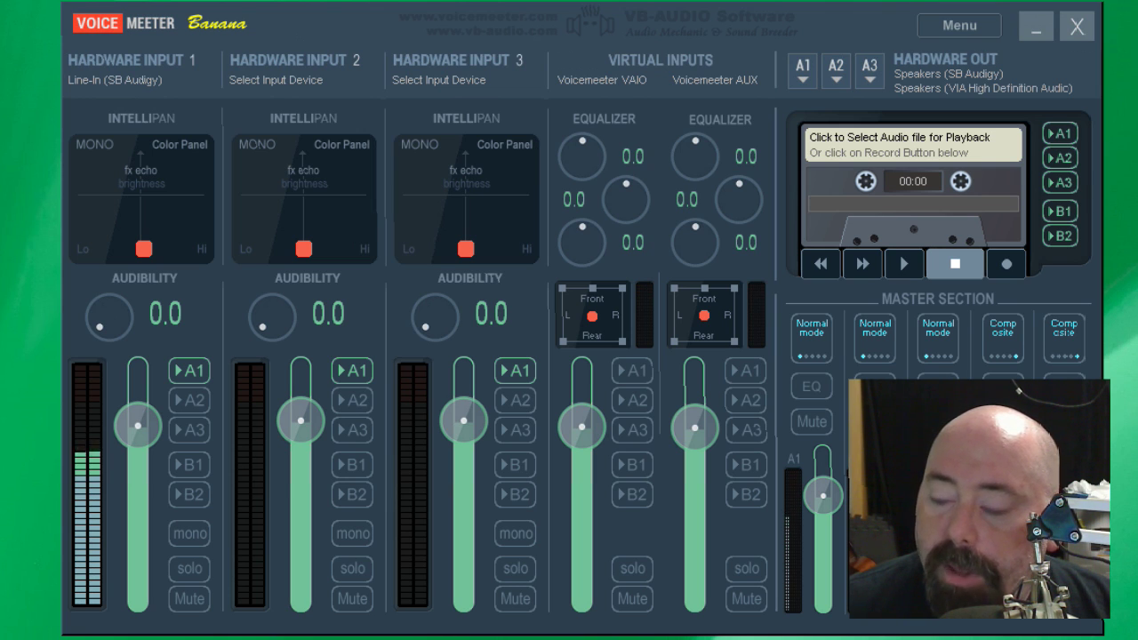
Step: Assign hardware input 2 to buses A3 and B1, and hardware input 3 to buses A2, B1 and B2
{"action": "left_click", "coordinate": [352, 429]}
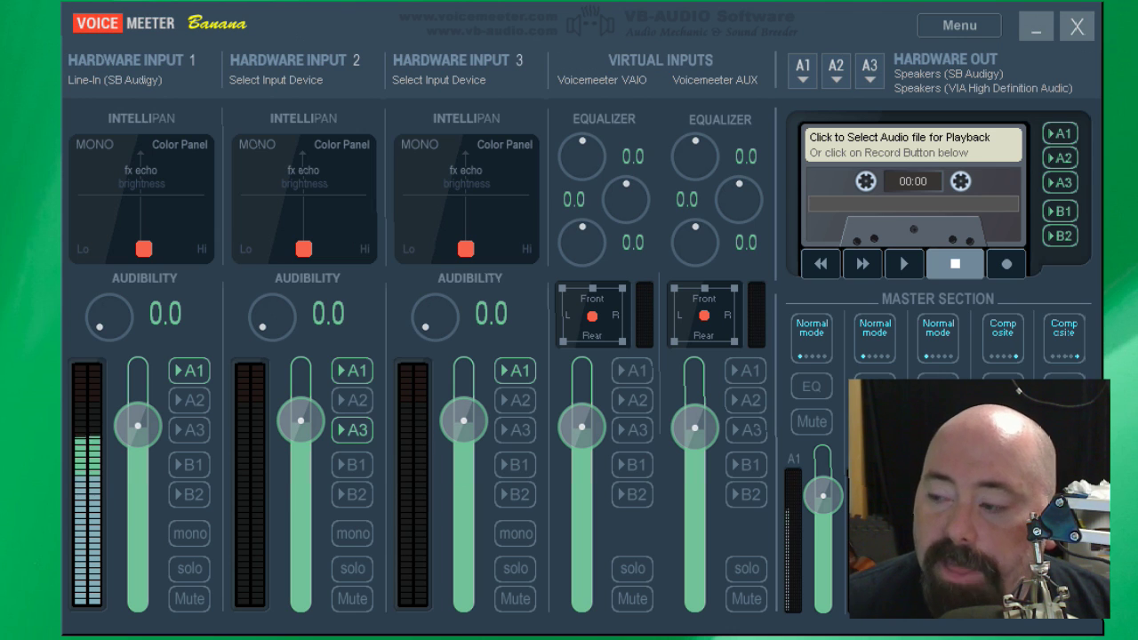
{"action": "left_click", "coordinate": [514, 400]}
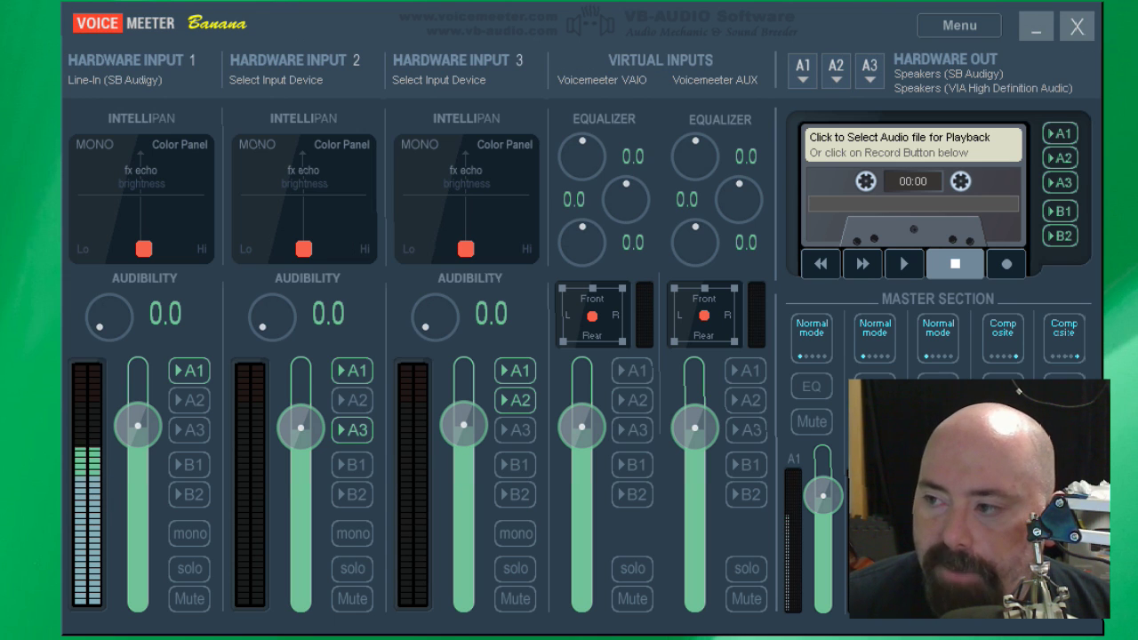
{"action": "left_click", "coordinate": [352, 464]}
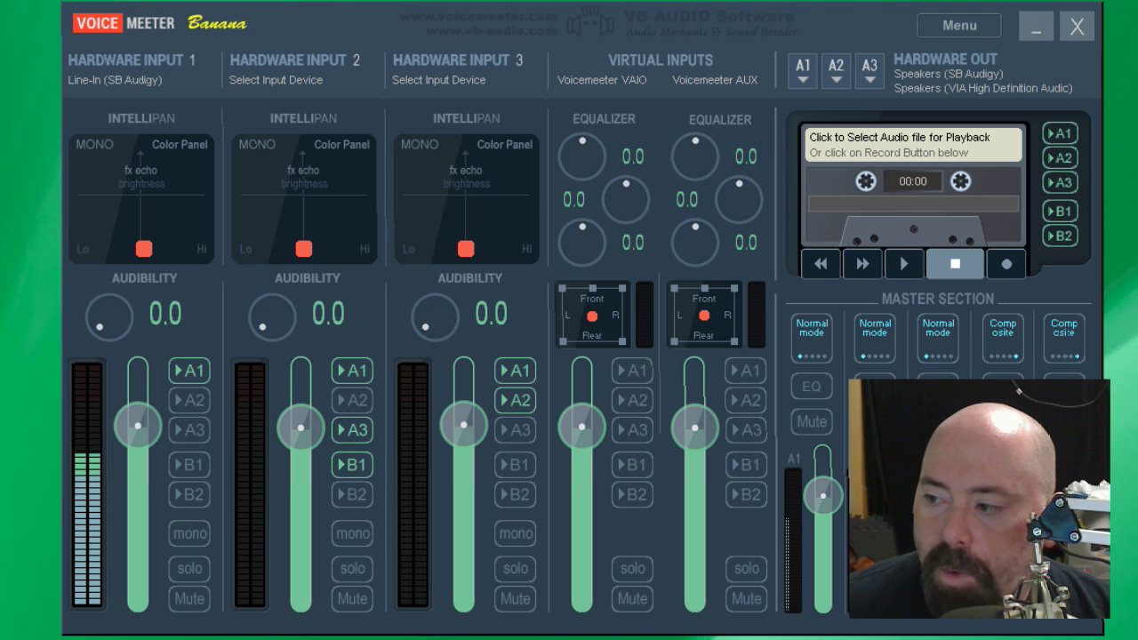
{"action": "left_click", "coordinate": [515, 464]}
{"action": "left_click", "coordinate": [515, 494]}
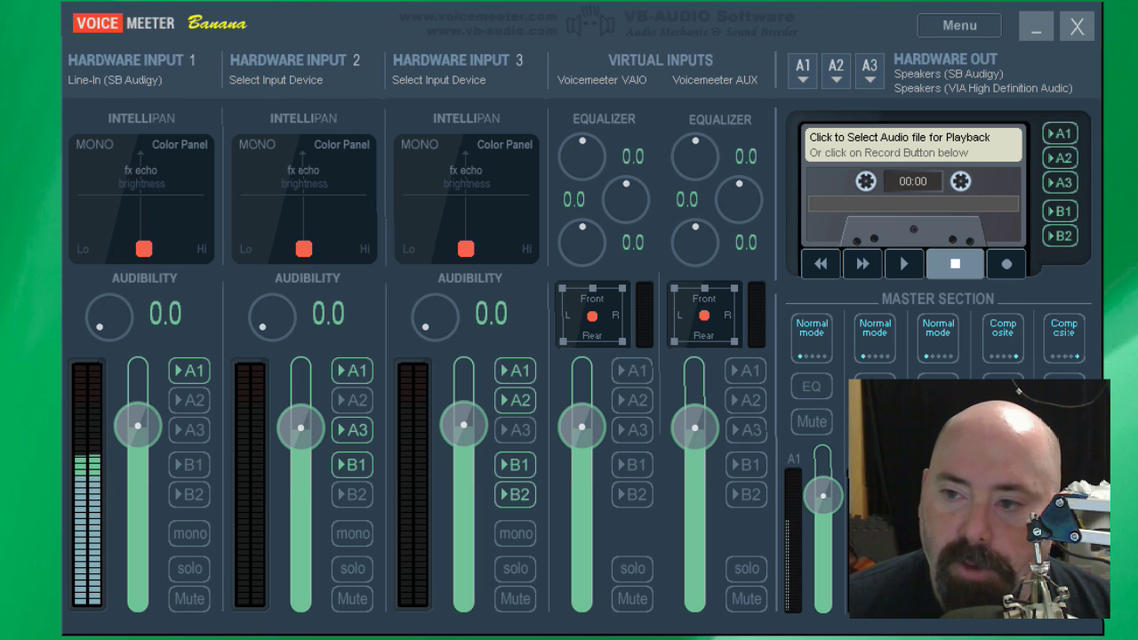
Step: Lower the gain fader of the Voicemeeter VAIO virtual input slightly
{"action": "key", "text": "alt+Tab"}
{"action": "key", "text": "alt+Tab"}
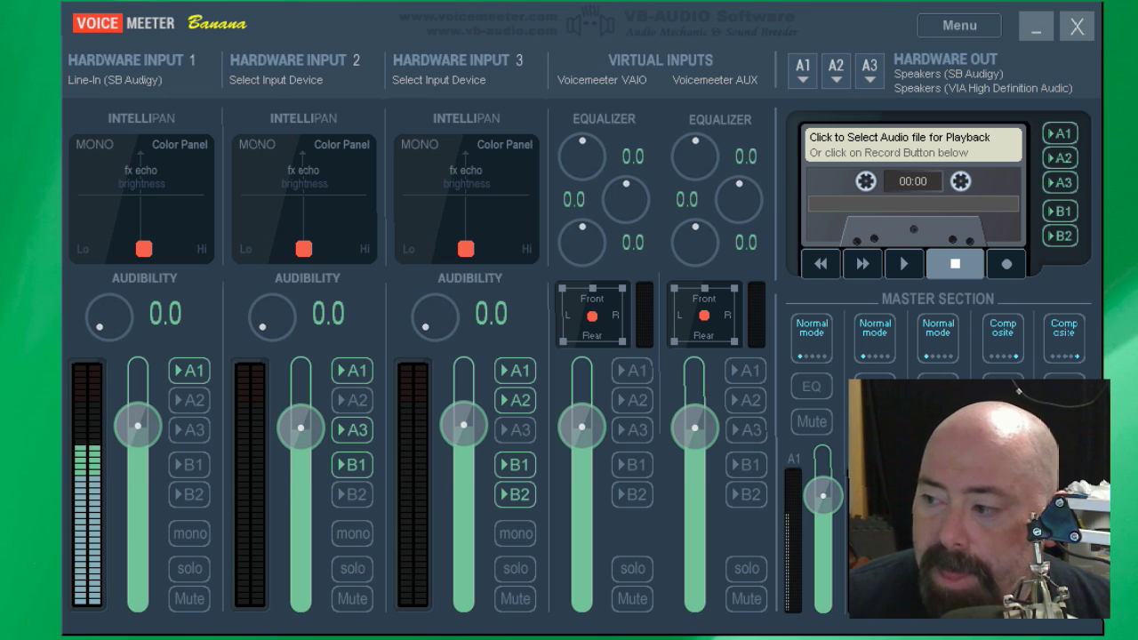
{"action": "mouse_move", "coordinate": [581, 426]}
{"action": "left_mouse_down"}
{"action": "mouse_move", "coordinate": [581, 577]}
{"action": "mouse_move", "coordinate": [581, 429]}
{"action": "left_mouse_up"}
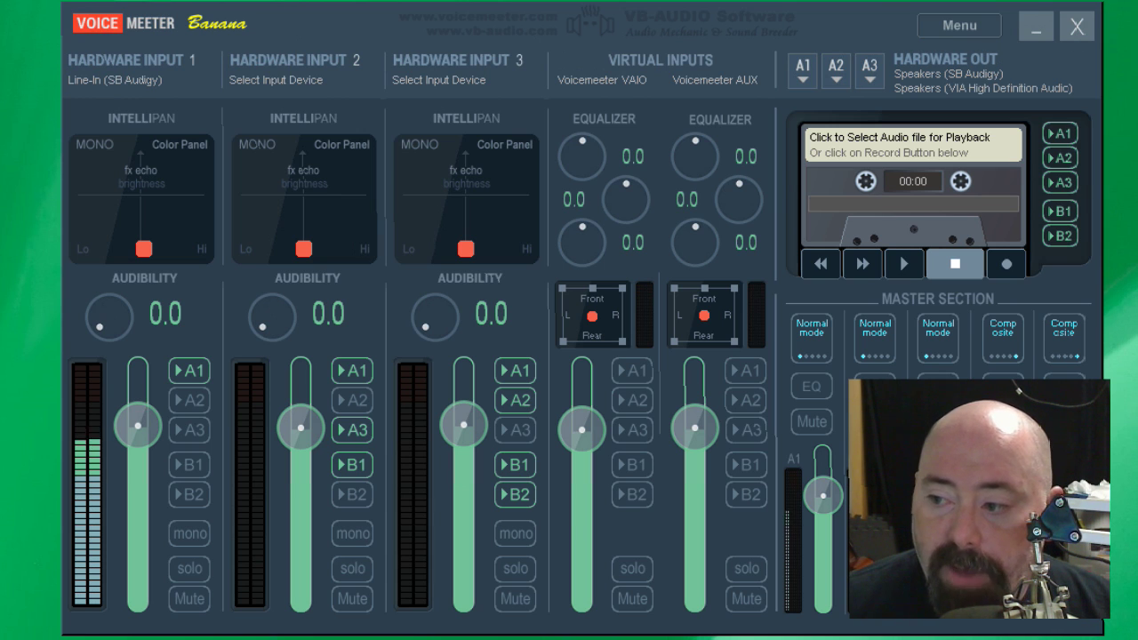
Step: Assign hardware input 1 to buses A2, A3 and B1, and set bus A2's master mode to Mix down B
{"action": "left_click", "coordinate": [189, 400]}
{"action": "left_click", "coordinate": [190, 429]}
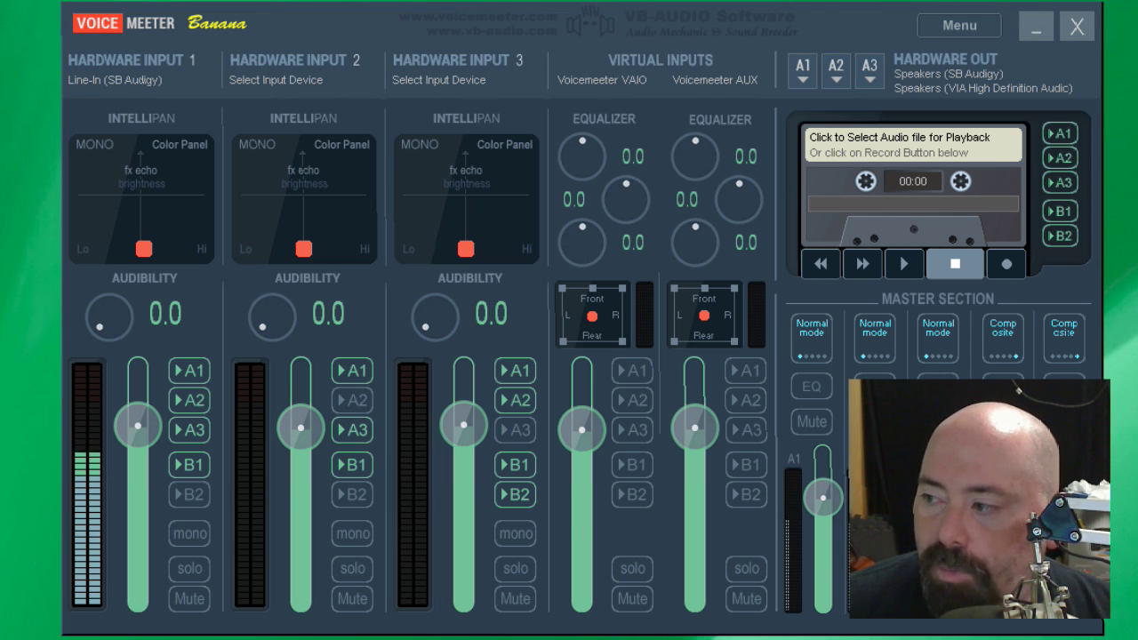
{"action": "left_click", "coordinate": [874, 336]}
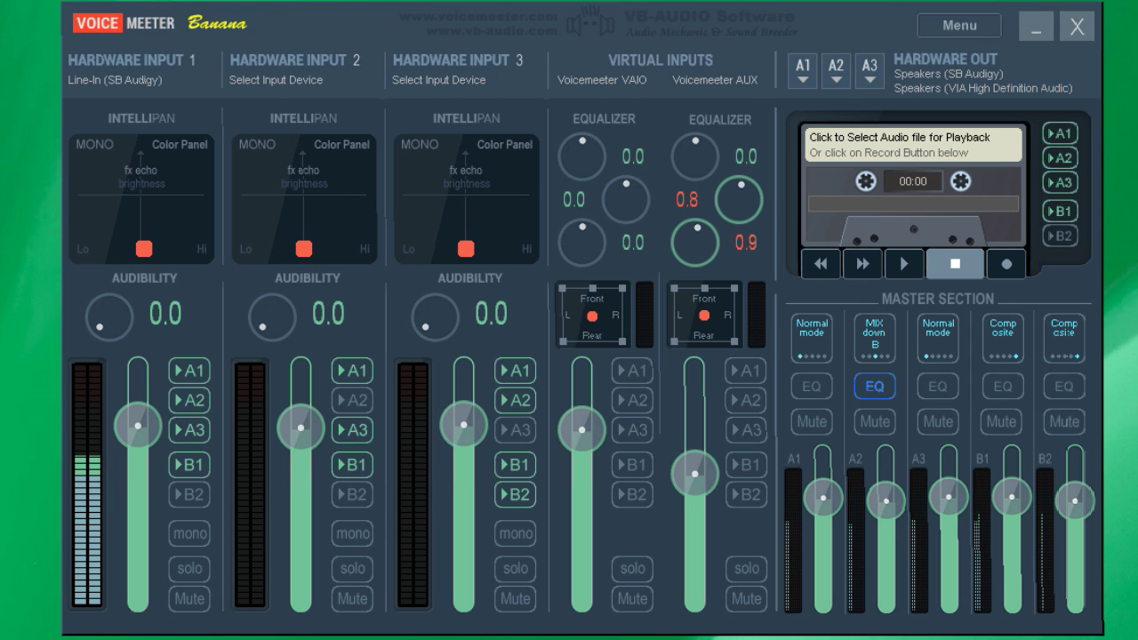
Step: Review the device lists for hardware outputs A1, A2 and A3, leaving every selection as it is
{"action": "left_click", "coordinate": [801, 71]}
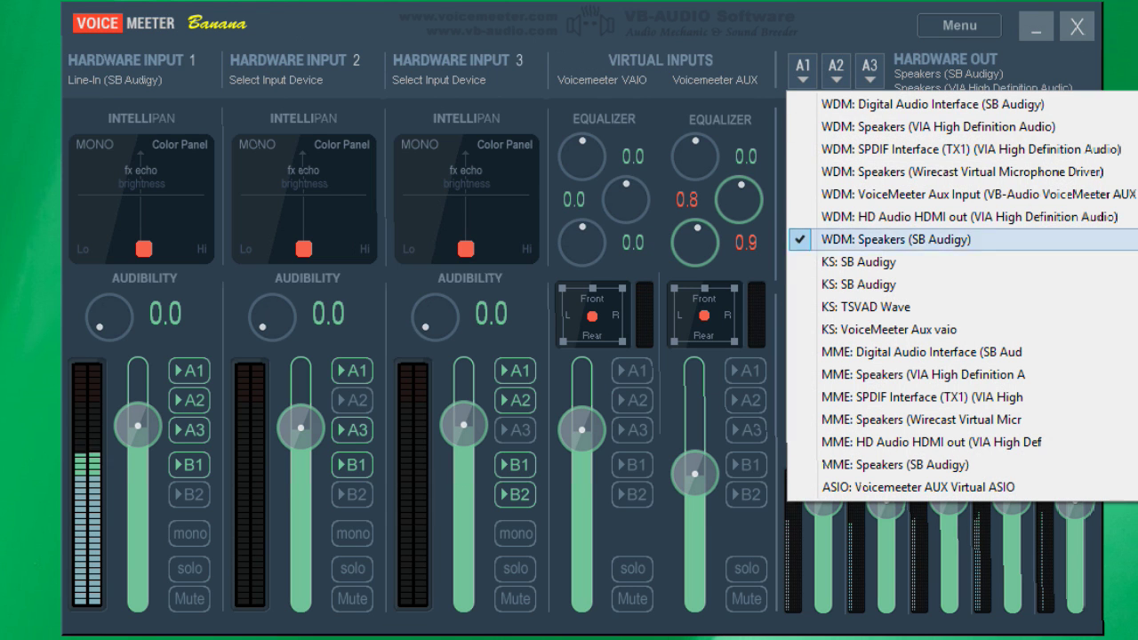
{"action": "left_click", "coordinate": [835, 71]}
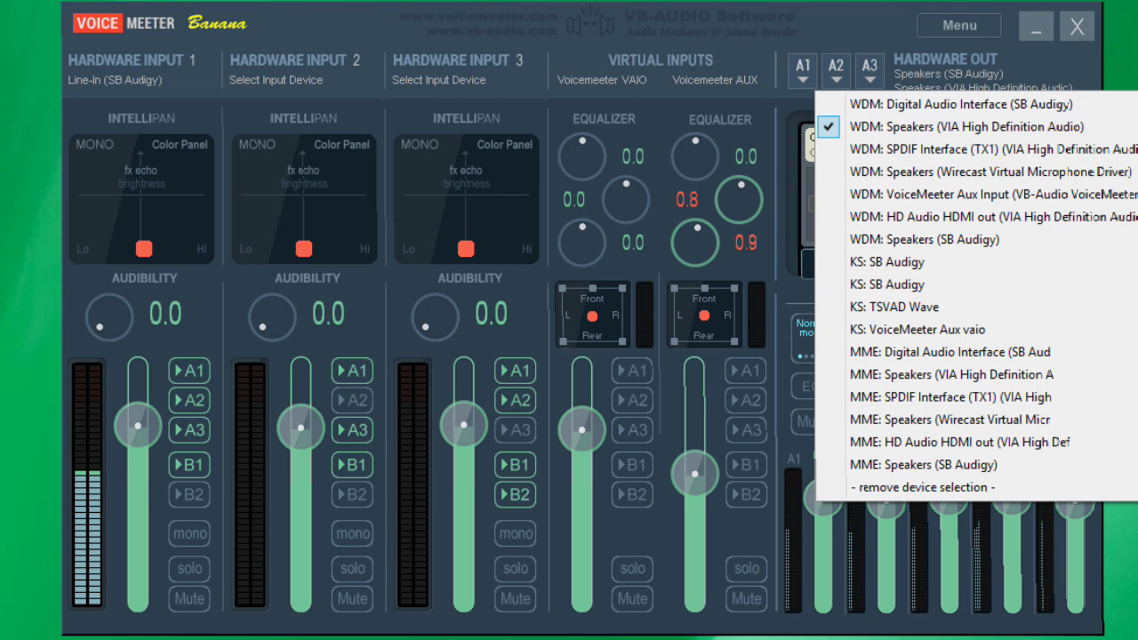
{"action": "left_click", "coordinate": [868, 71]}
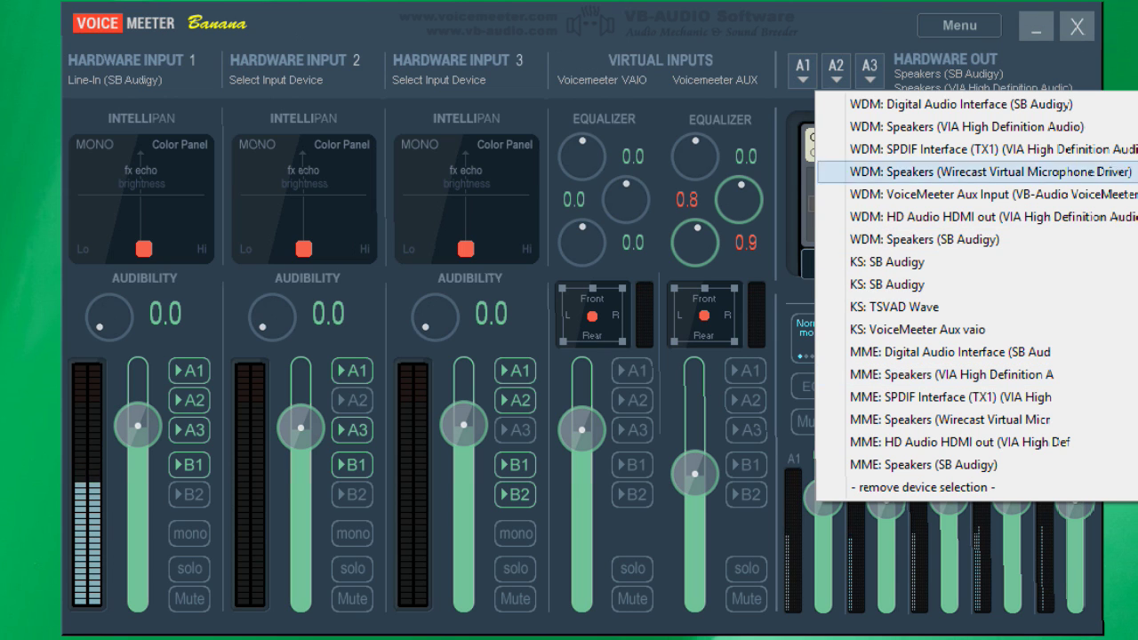
{"action": "key", "text": "Escape"}
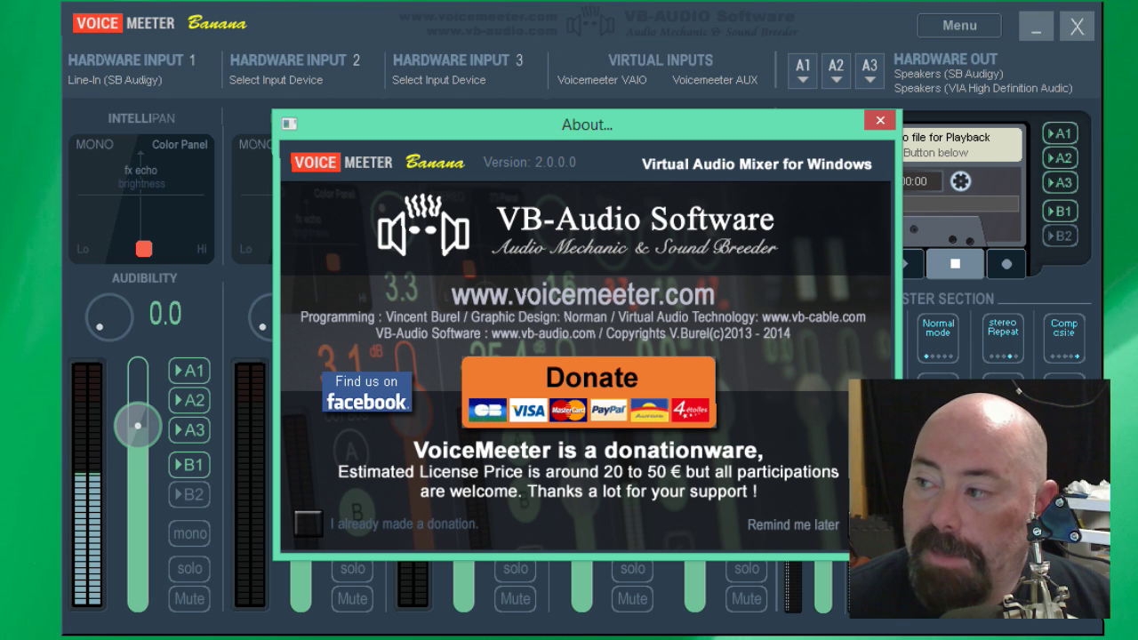
Step: Close the About window with the donation request and return to the mixer
{"action": "left_click", "coordinate": [879, 120]}
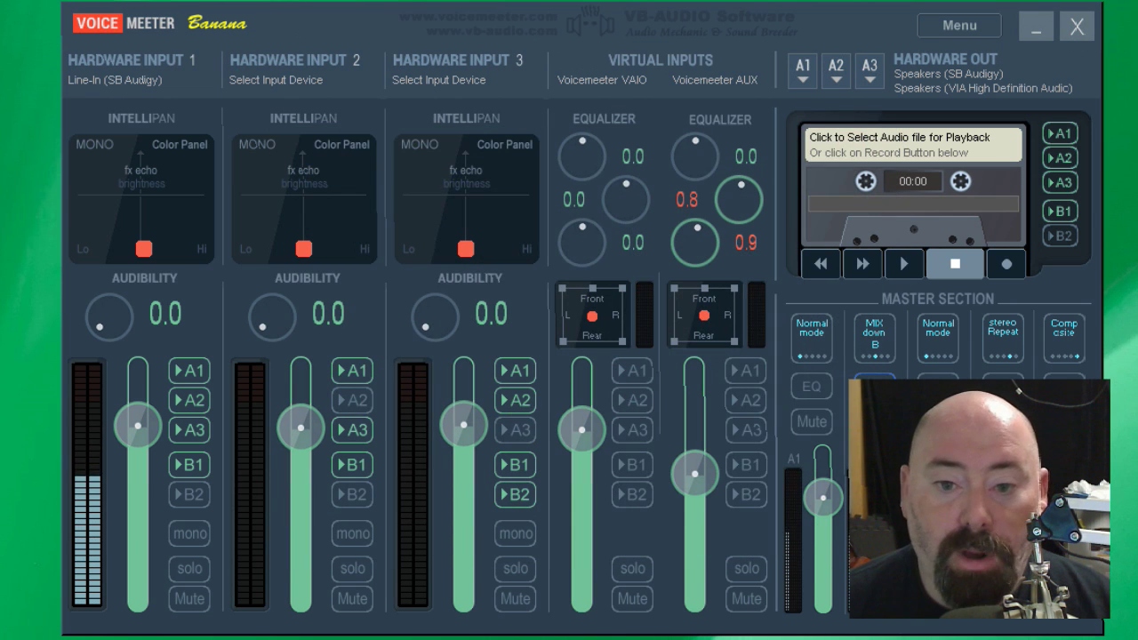